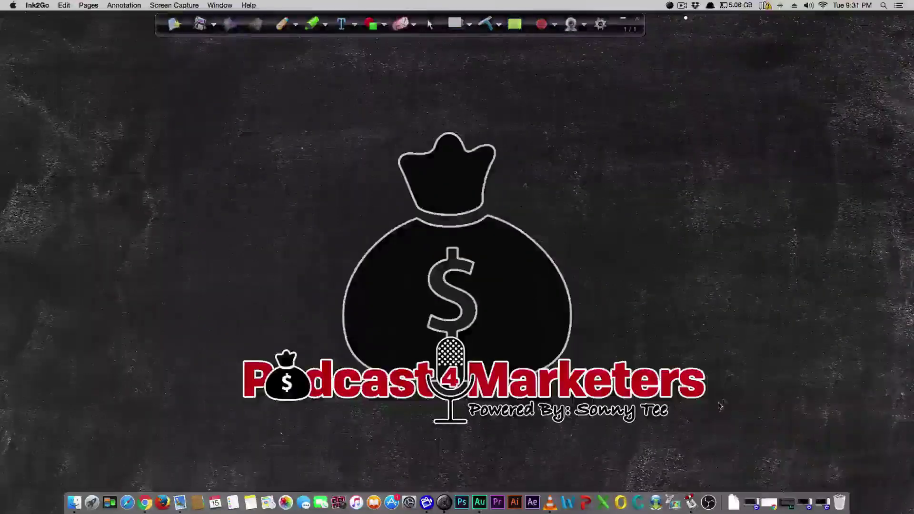
# Switch to the Ink2Go pen and write .com after Podcast4Marketers
pyautogui.press('super+shift+p')
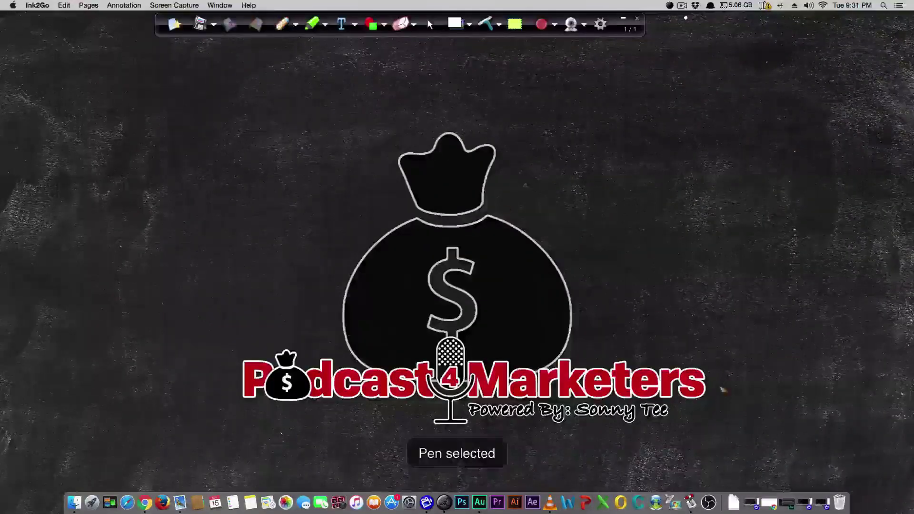
pyautogui.click(710, 407)
pyautogui.moveTo(736, 373)
pyautogui.mouseDown()
pyautogui.moveTo(757, 393)
pyautogui.moveTo(798, 400)
pyautogui.mouseUp()
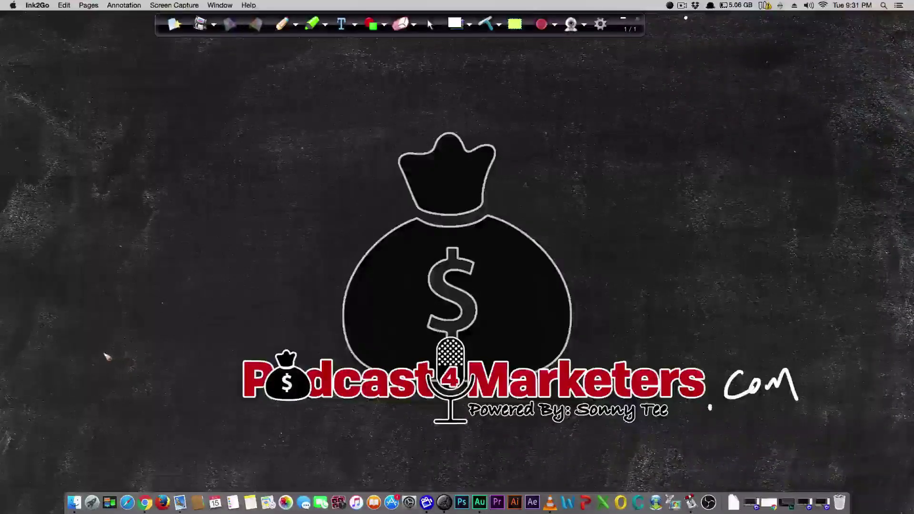
# Hand-write a signature on the left and underline it twice
pyautogui.moveTo(100, 357); pyautogui.dragTo(125, 376)
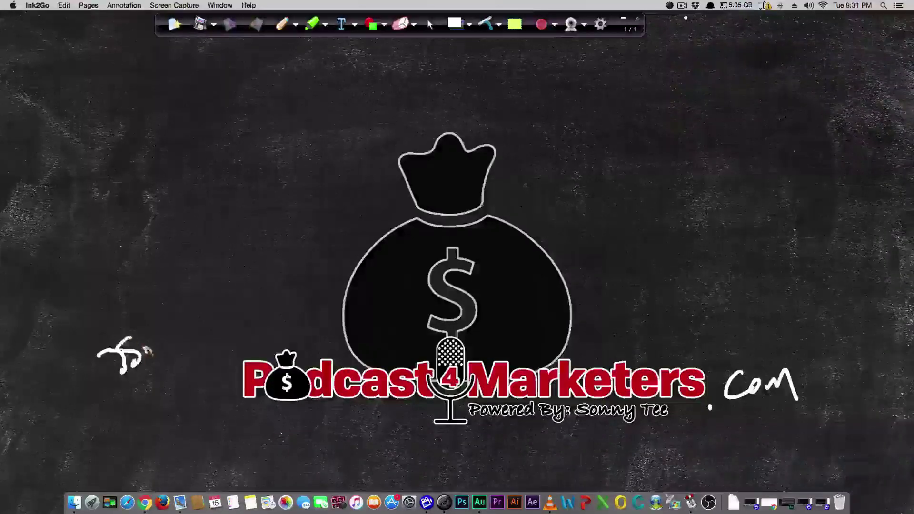
pyautogui.moveTo(148, 351); pyautogui.dragTo(180, 329)
pyautogui.moveTo(134, 400); pyautogui.dragTo(229, 326)
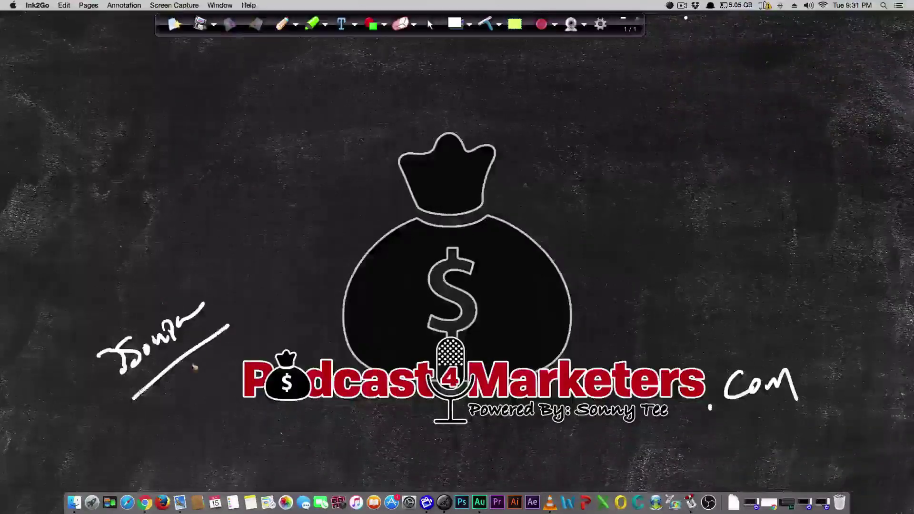
pyautogui.moveTo(149, 418); pyautogui.dragTo(271, 333)
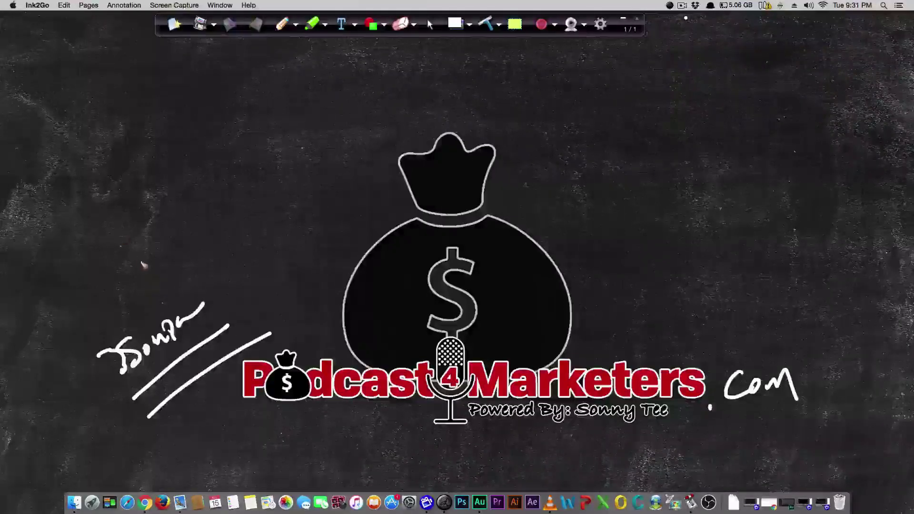
# Write a Like note at the top-left and circle it
pyautogui.moveTo(20, 86)
pyautogui.mouseDown()
pyautogui.moveTo(44, 109)
pyautogui.moveTo(81, 93)
pyautogui.mouseUp()
pyautogui.moveTo(55, 125)
pyautogui.mouseDown()
pyautogui.moveTo(38, 144)
pyautogui.moveTo(148, 88)
pyautogui.mouseUp()
pyautogui.moveTo(3, 86); pyautogui.dragTo(70, 165)
pyautogui.moveTo(66, 46); pyautogui.dragTo(159, 101)
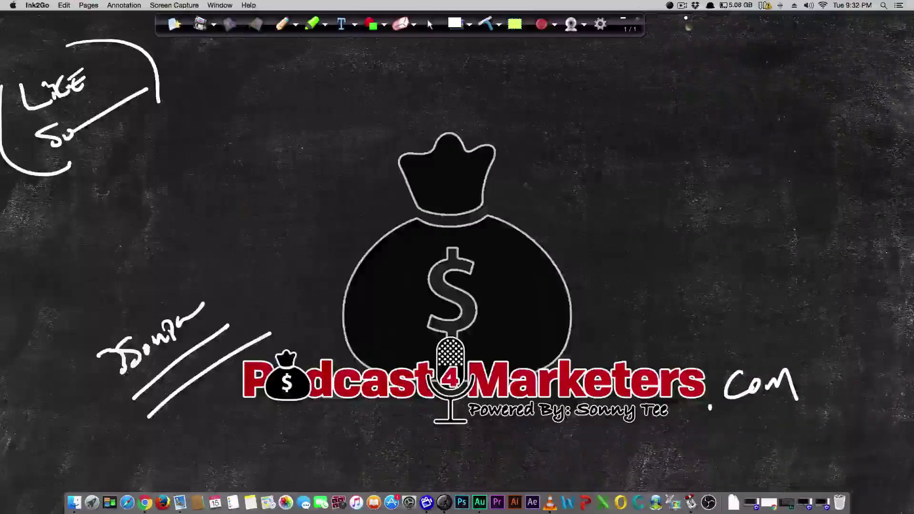
# Write 'Comment Below' at the upper right and draw a box around it
pyautogui.moveTo(691, 43); pyautogui.dragTo(693, 69)
pyautogui.moveTo(736, 50)
pyautogui.mouseDown()
pyautogui.moveTo(780, 49)
pyautogui.moveTo(806, 35)
pyautogui.mouseUp()
pyautogui.moveTo(779, 30); pyautogui.dragTo(812, 21)
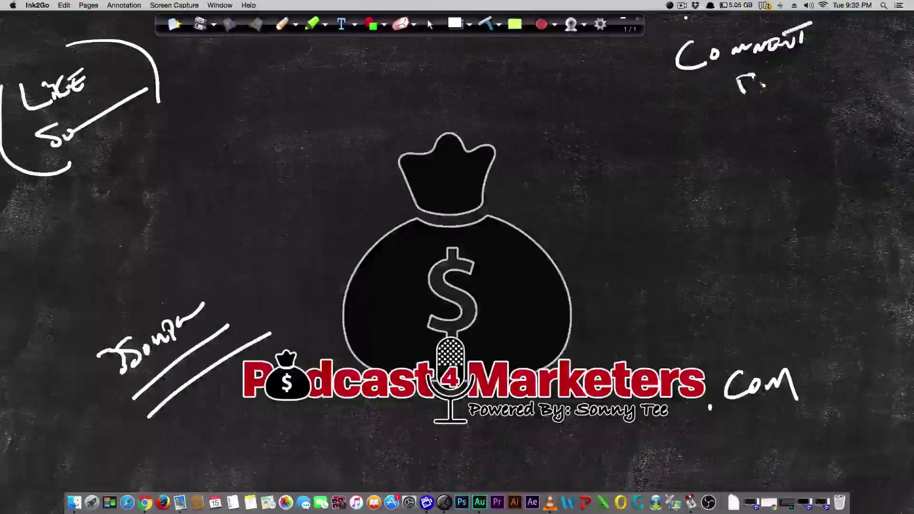
pyautogui.moveTo(761, 90)
pyautogui.mouseDown()
pyautogui.moveTo(781, 72)
pyautogui.moveTo(793, 75)
pyautogui.mouseUp()
pyautogui.moveTo(714, 134); pyautogui.dragTo(836, 87)
pyautogui.moveTo(693, 150)
pyautogui.mouseDown()
pyautogui.moveTo(662, 97)
pyautogui.moveTo(804, 16)
pyautogui.moveTo(854, 88)
pyautogui.mouseUp()
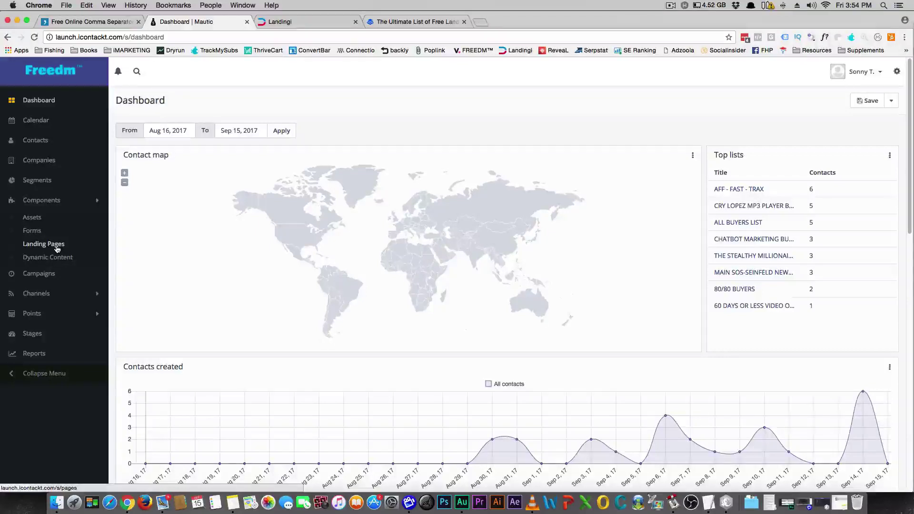
# Open the Lander Test page details from Landing Pages, then switch to Landingi's adzoola dashboard
pyautogui.click(56, 246)
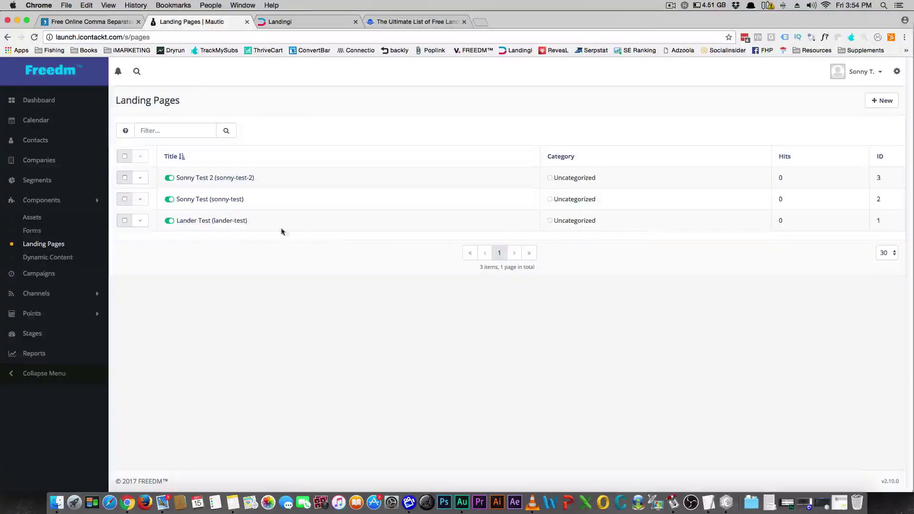
pyautogui.click(230, 224)
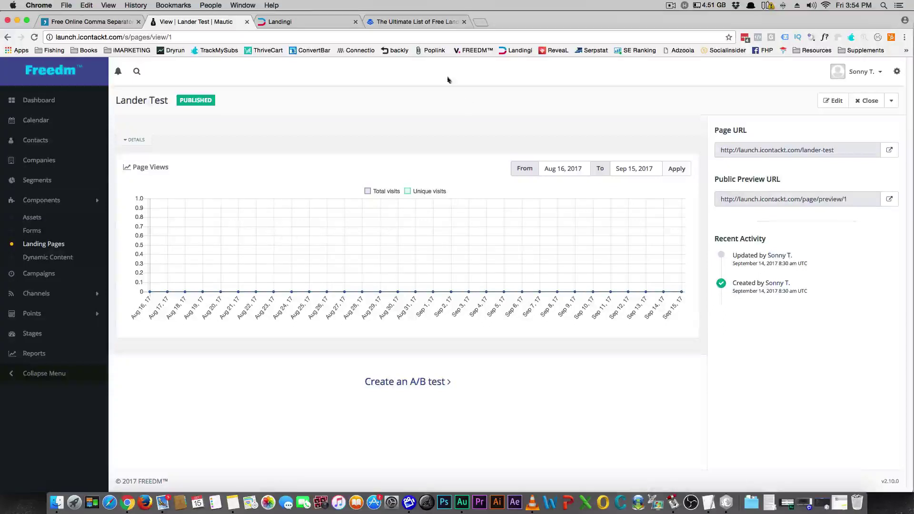
pyautogui.click(313, 23)
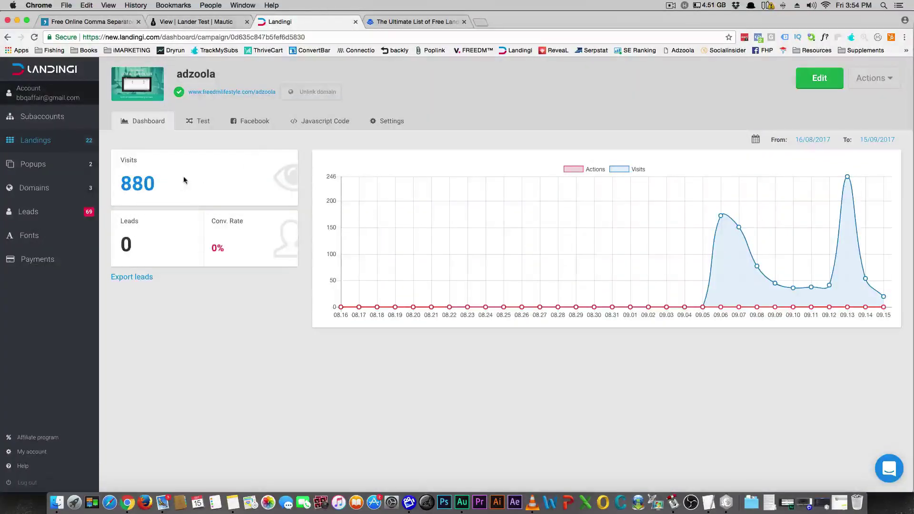
# Preview the live adzoola page, then export it as HTML via Embed on your server
pyautogui.click(255, 92)
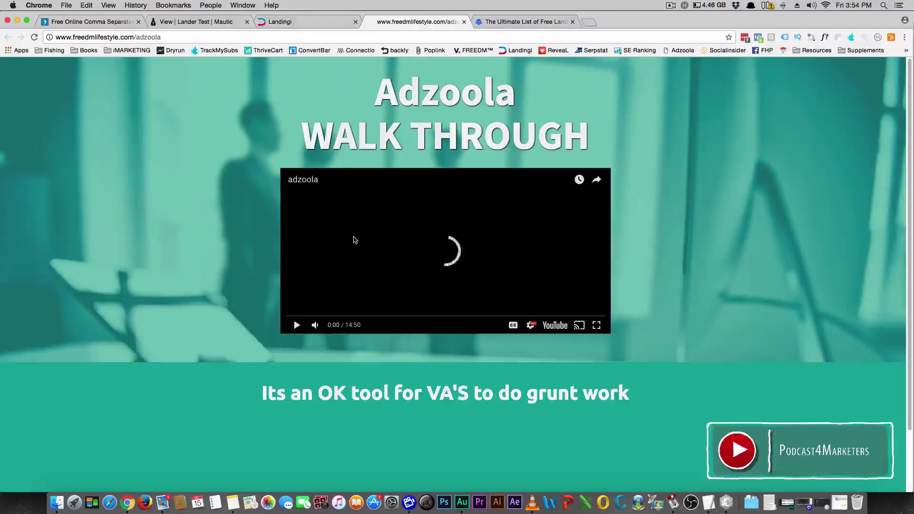
pyautogui.scroll(-3, 351, 239)
pyautogui.scroll(3, 344, 233)
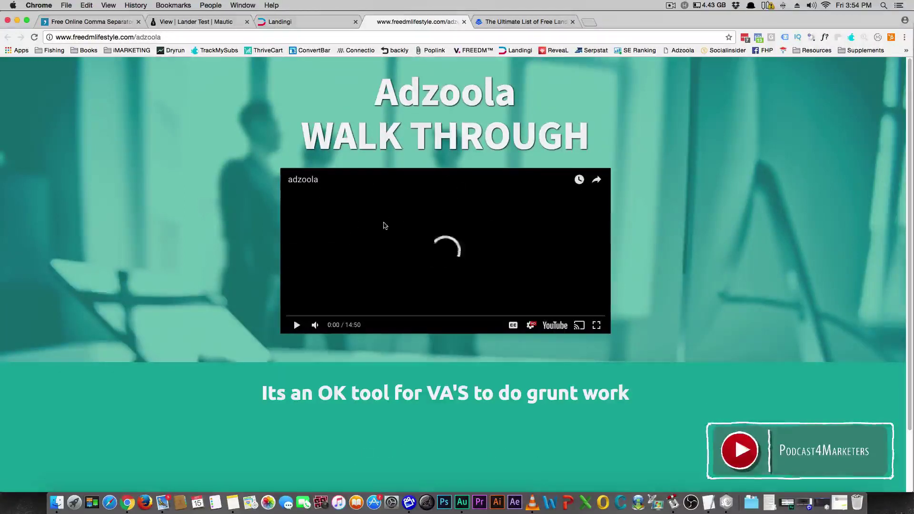
pyautogui.click(464, 22)
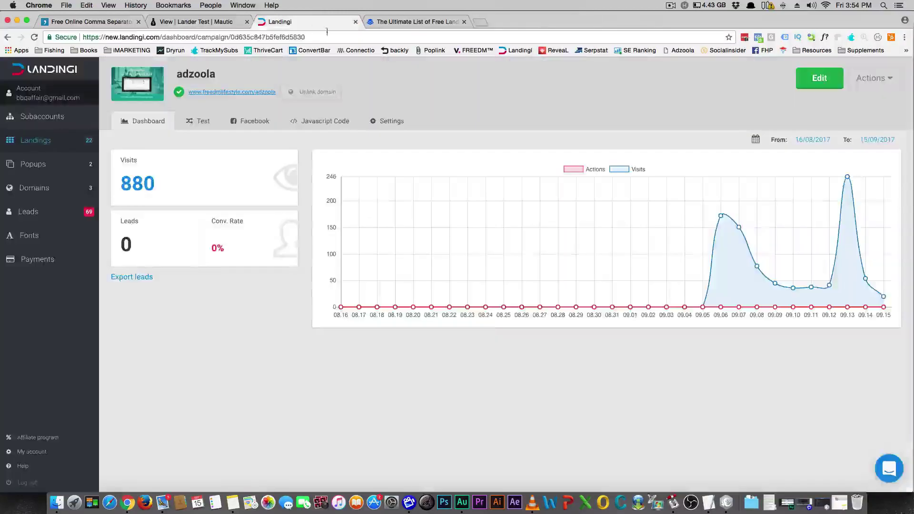
pyautogui.click(891, 81)
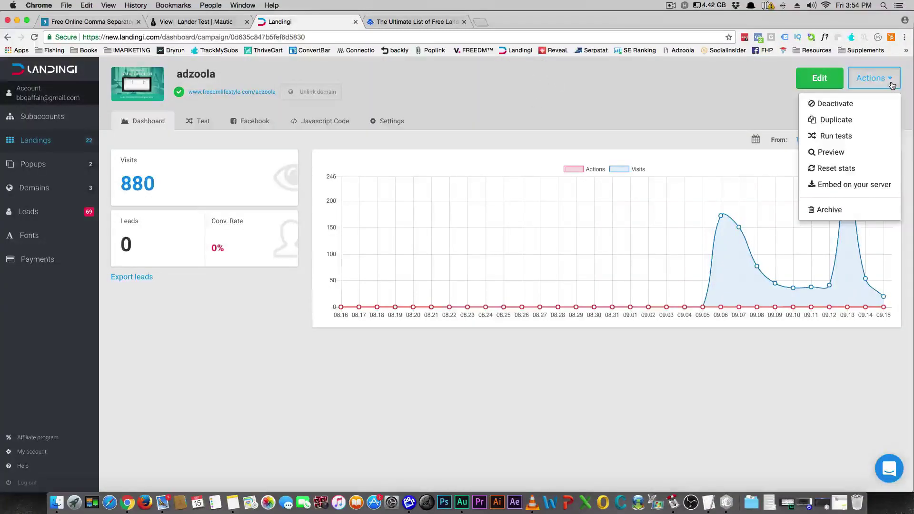
pyautogui.click(849, 187)
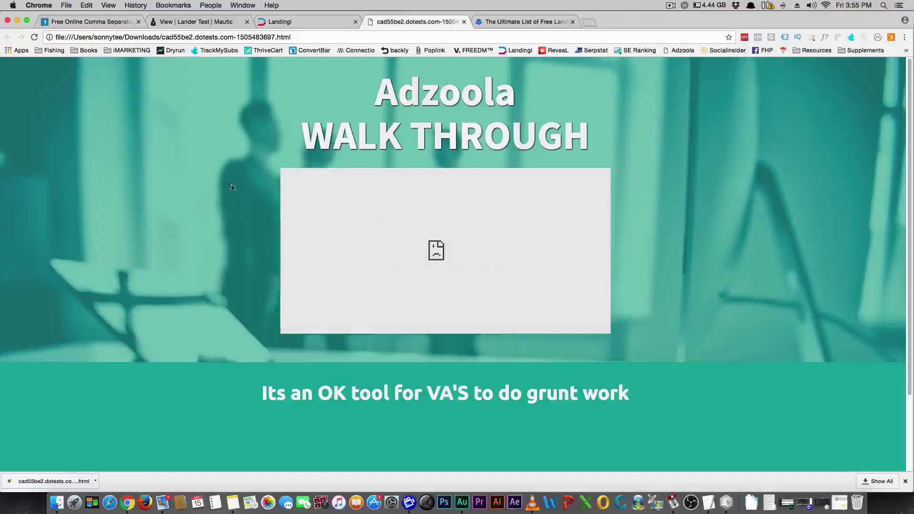
# View the exported page's HTML source and select lines 2 to 17
pyautogui.rightClick(210, 185)
pyautogui.click(258, 276)
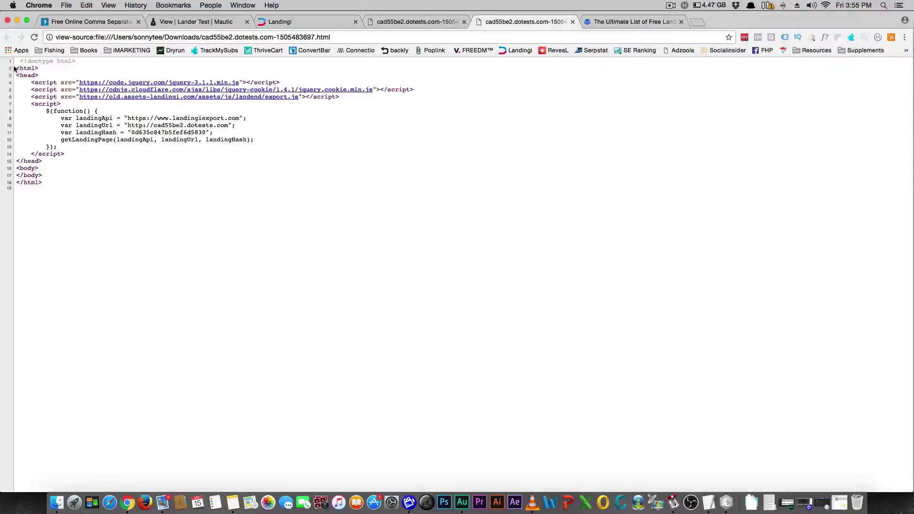
pyautogui.moveTo(14, 70); pyautogui.dragTo(197, 177)
pyautogui.click(196, 178)
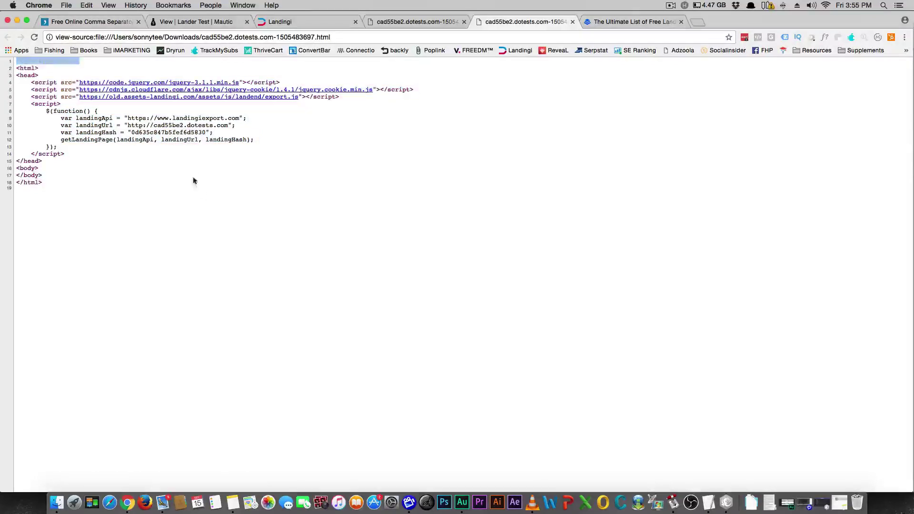
# Close the source and local file tabs and return to Mautic's Lander Test page
pyautogui.click(573, 22)
pyautogui.click(464, 23)
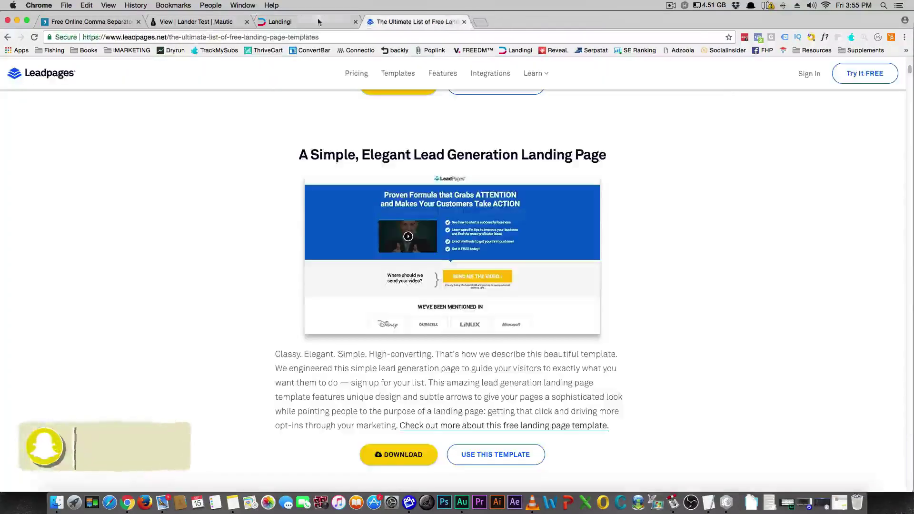
pyautogui.click(196, 21)
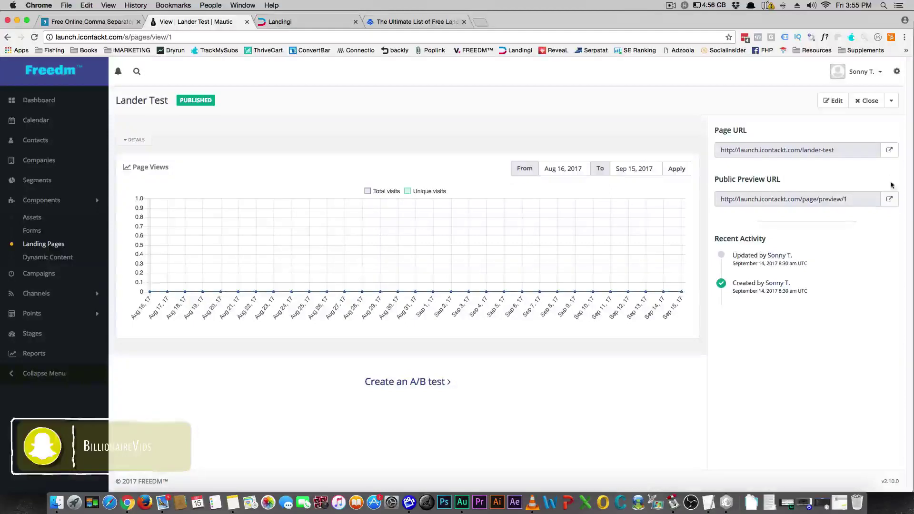
# Open Lander Test's live page URL and scroll through the Adzoola WALK THROUGH page
pyautogui.click(889, 150)
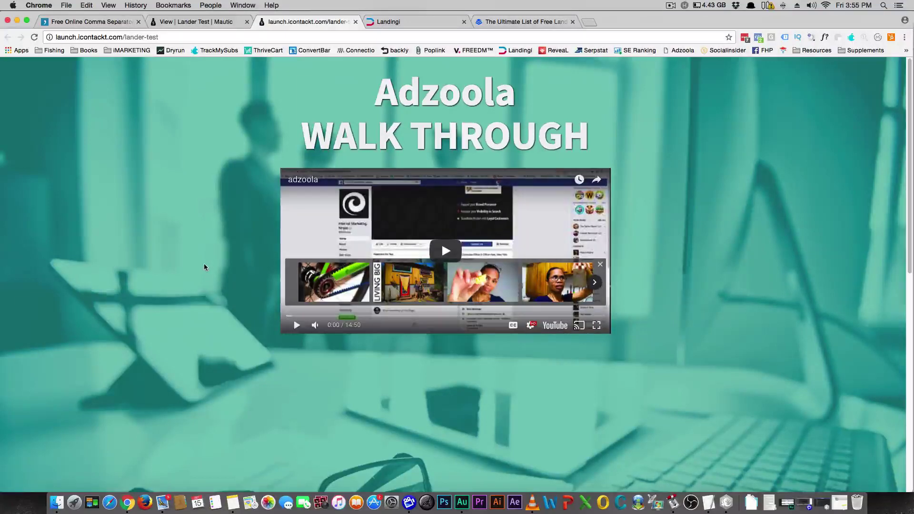
pyautogui.scroll(-10, 205, 265)
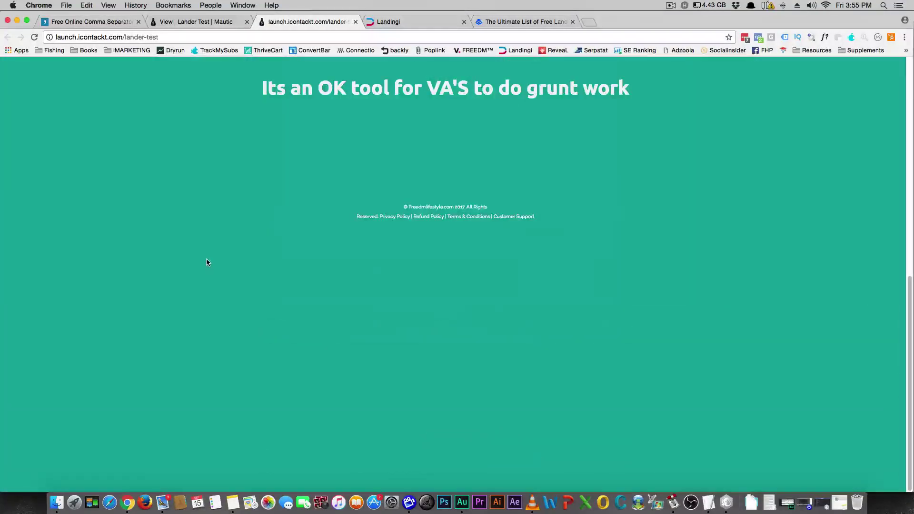
pyautogui.scroll(10, 206, 263)
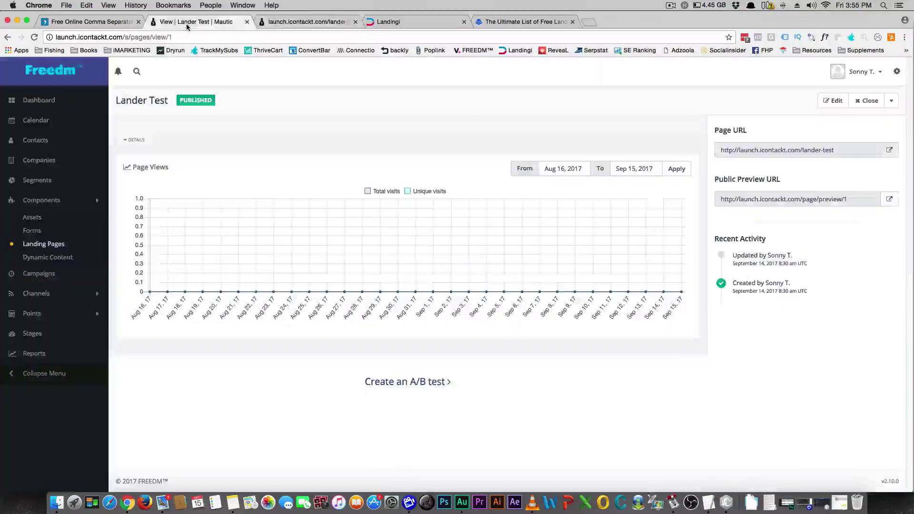
# Open Lander Test in the Code Mode builder, pause the preview video, then exit to Landing Pages
pyautogui.click(223, 21)
pyautogui.click(834, 101)
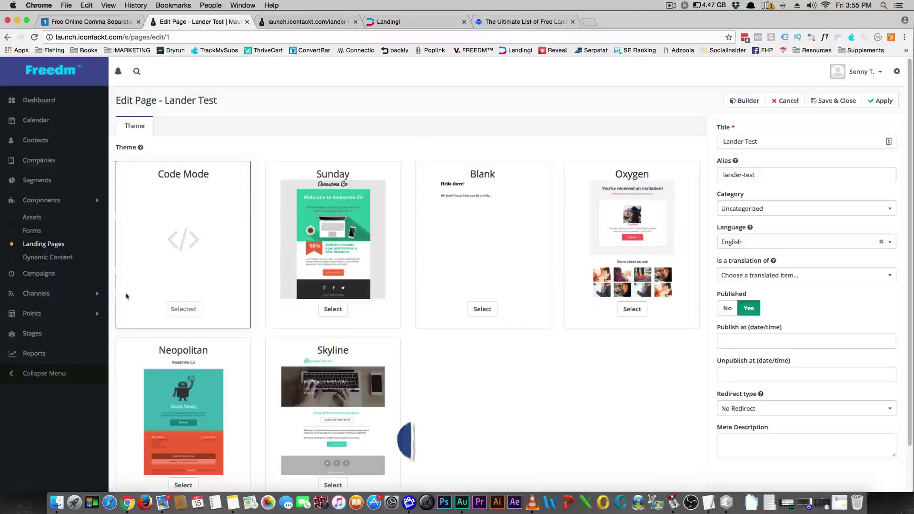
pyautogui.click(736, 102)
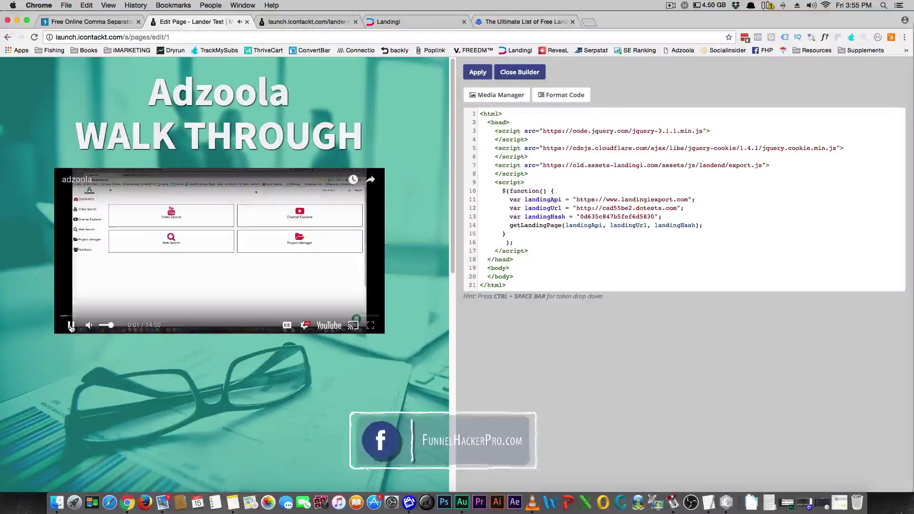
pyautogui.click(71, 325)
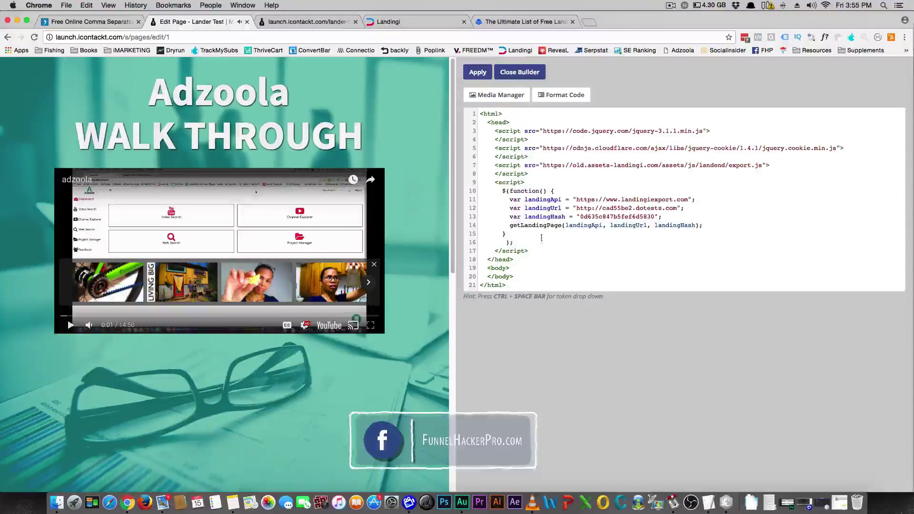
pyautogui.click(505, 73)
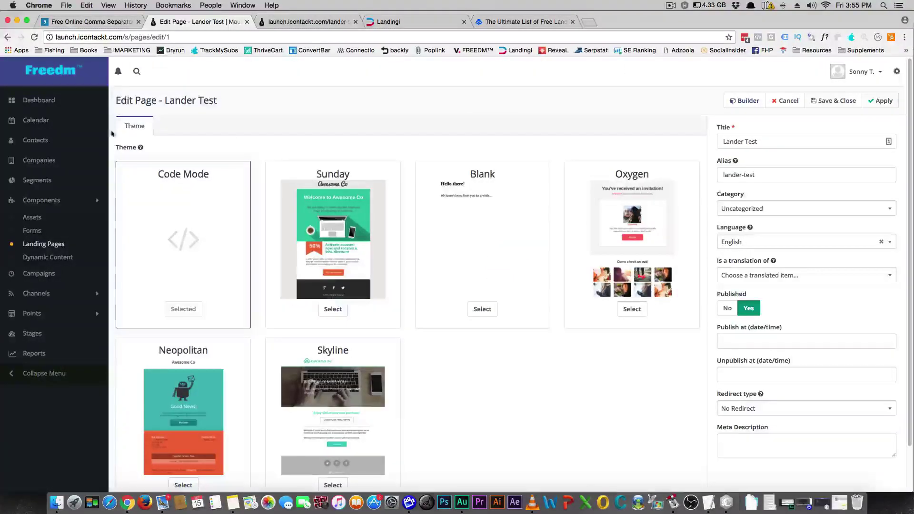
pyautogui.click(51, 249)
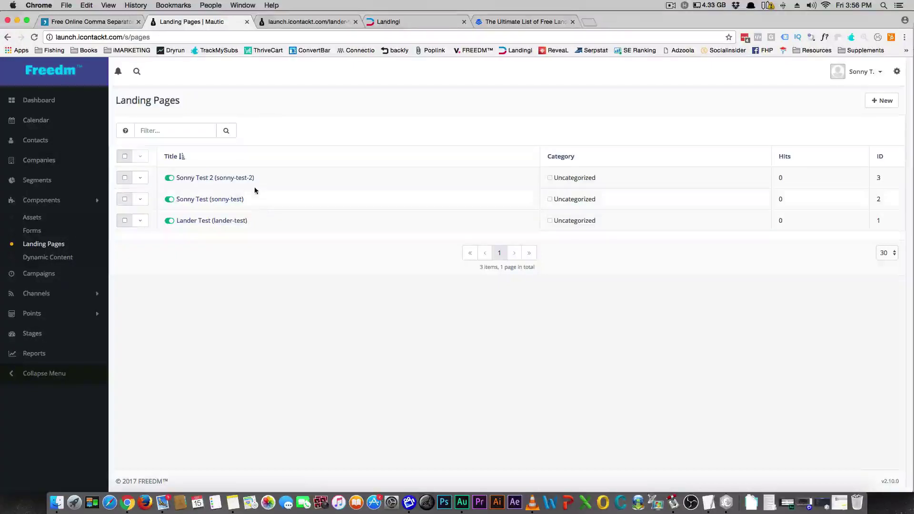
# Open the Sonny Test page live and try its Join the Squad popup form
pyautogui.click(216, 201)
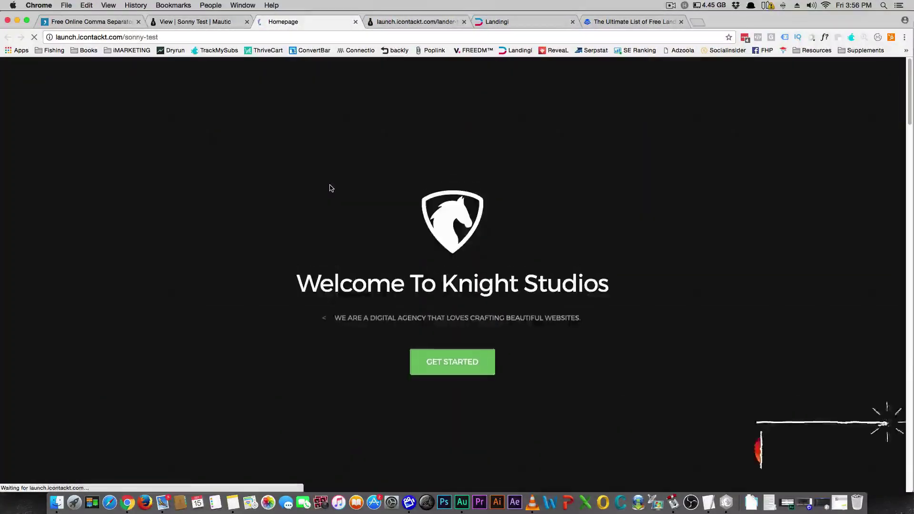
pyautogui.click(443, 358)
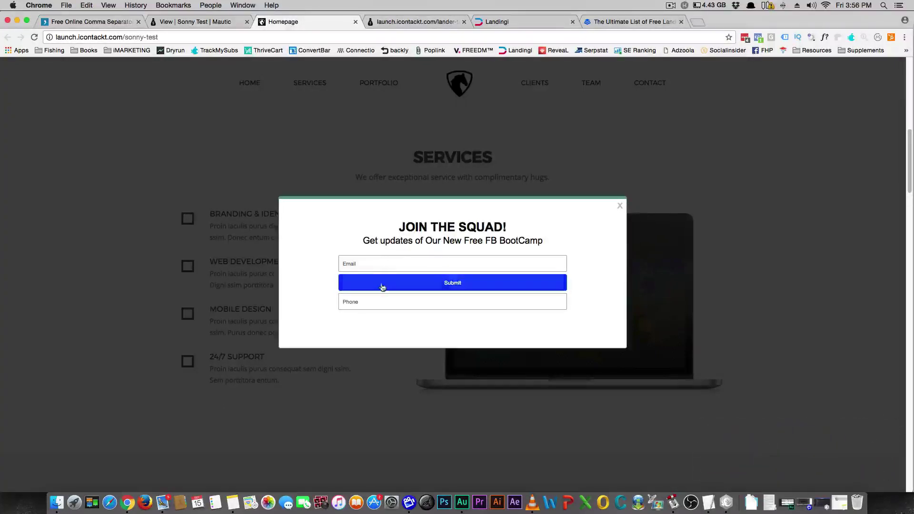
pyautogui.click(619, 205)
# Scroll the Knight Studios page from the hero down to the footer and back
pyautogui.scroll(-6, 364, 208)
pyautogui.scroll(-15, 366, 211)
pyautogui.scroll(-20, 368, 214)
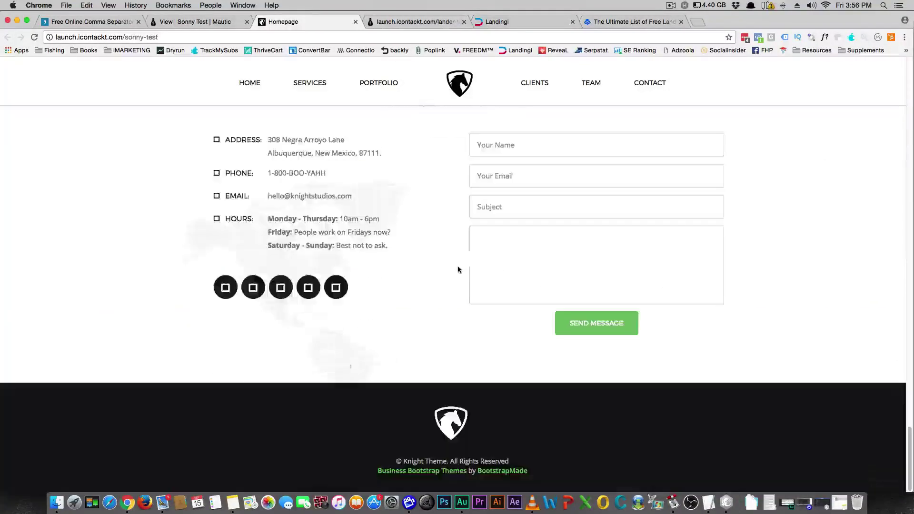
pyautogui.scroll(15, 335, 288)
pyautogui.scroll(15, 335, 266)
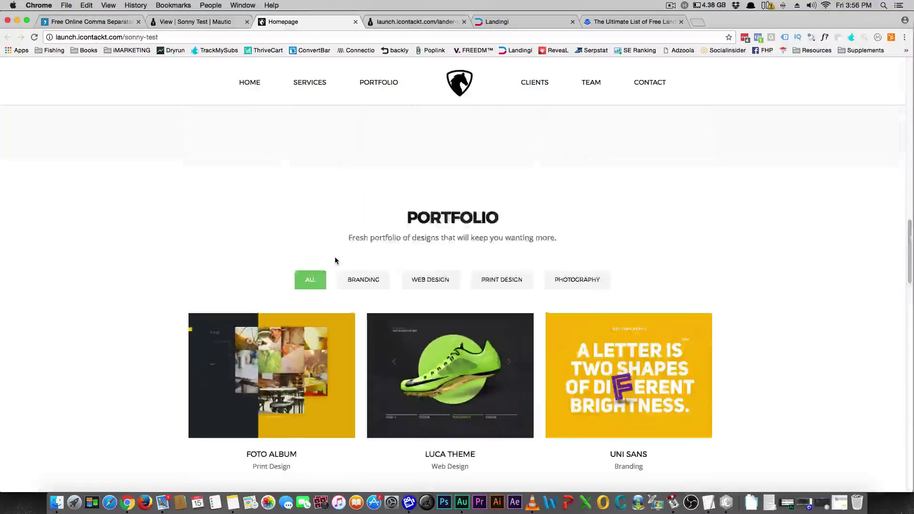
pyautogui.scroll(10, 374, 248)
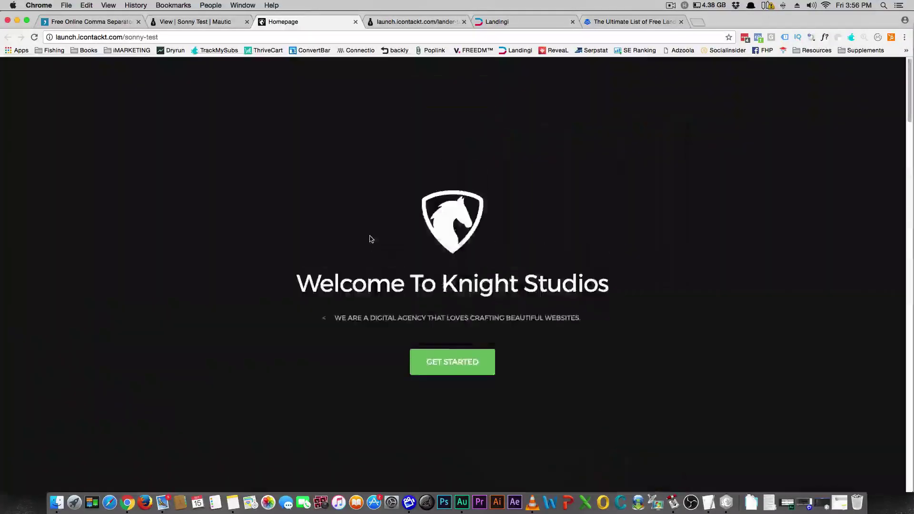
pyautogui.scroll(-10, 370, 241)
pyautogui.scroll(-5, 195, 187)
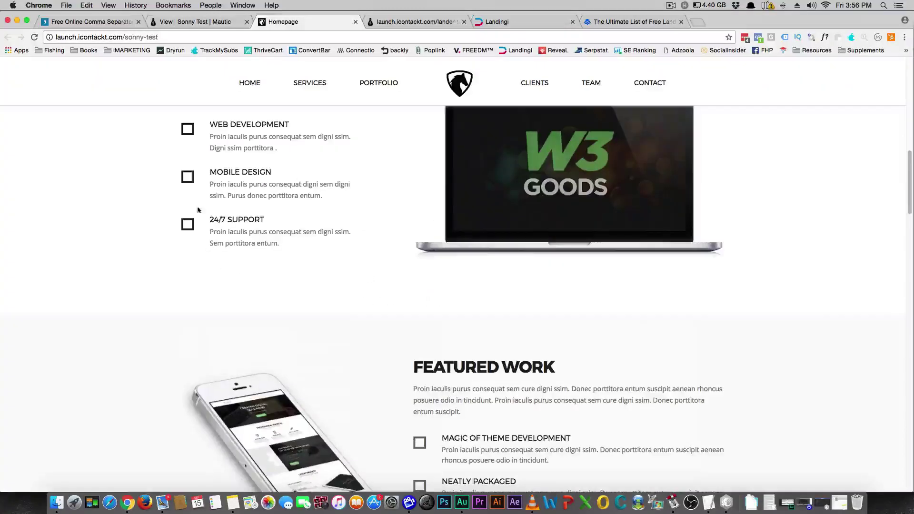
pyautogui.scroll(-9, 223, 267)
pyautogui.scroll(7, 388, 220)
pyautogui.scroll(-8, 419, 386)
pyautogui.scroll(-8, 308, 308)
pyautogui.scroll(-10, 310, 322)
pyautogui.scroll(20, 311, 322)
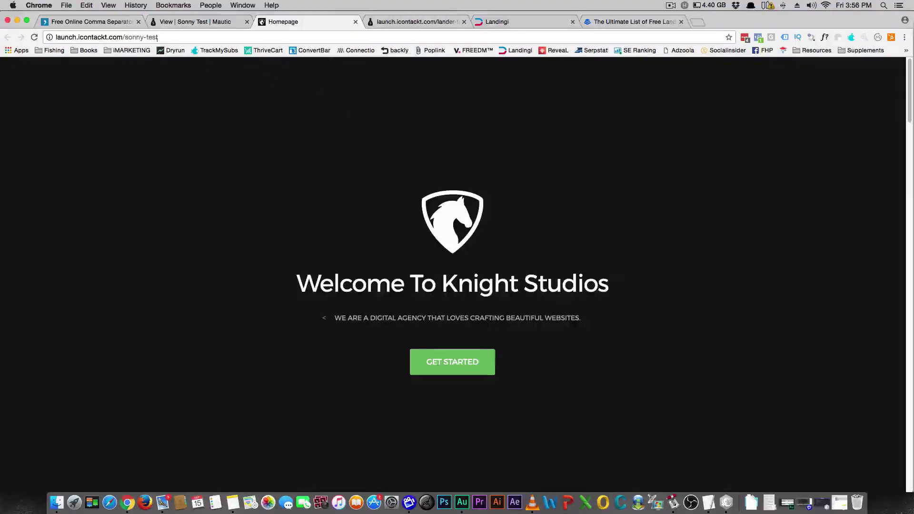
# Select the live page's full launch.icontackt.com/sonny-test address
pyautogui.doubleClick(100, 37)
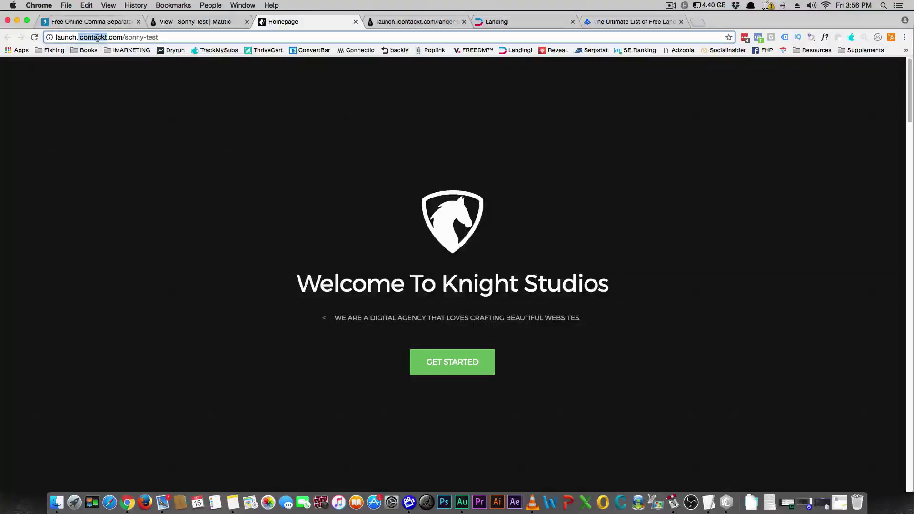
pyautogui.click(97, 38)
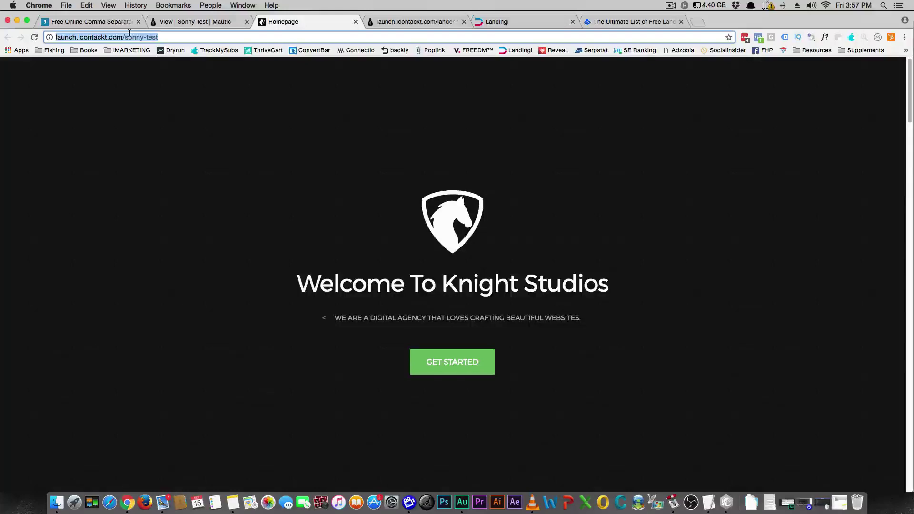
pyautogui.scroll(-15, 290, 259)
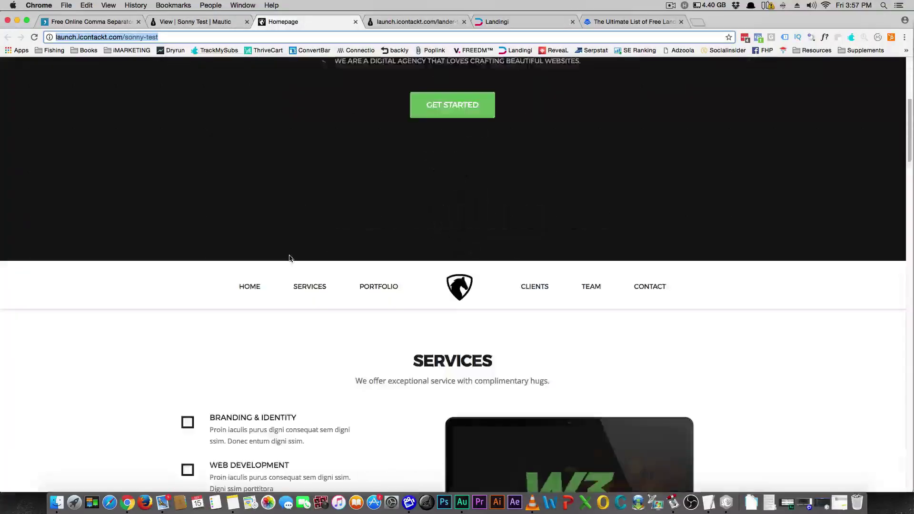
pyautogui.scroll(8, 279, 240)
pyautogui.scroll(7, 276, 241)
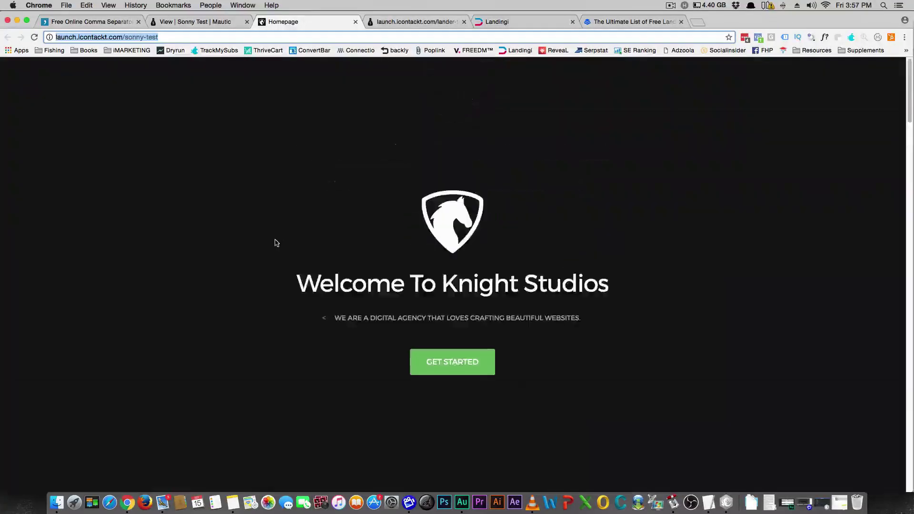
# Check the page with Facebook Pixel Helper and Google Tag Assistant, then close the tab
pyautogui.click(760, 38)
pyautogui.click(759, 38)
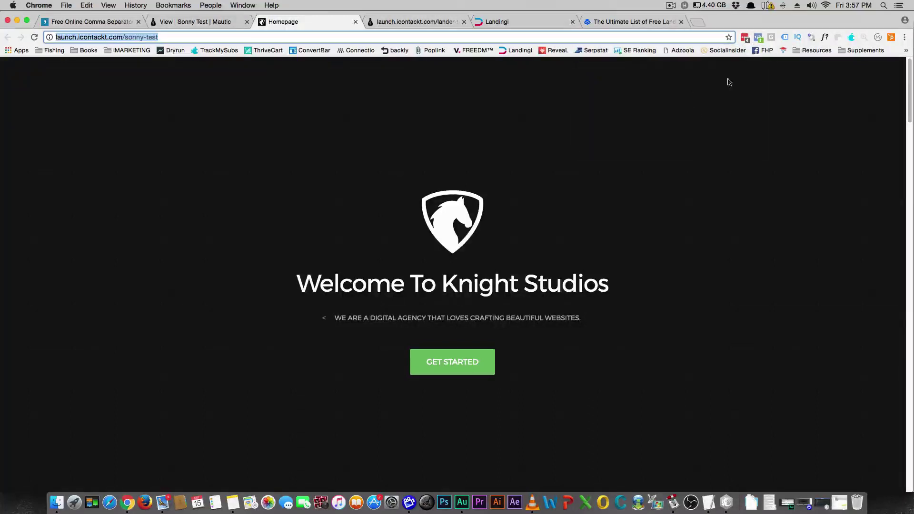
pyautogui.click(785, 39)
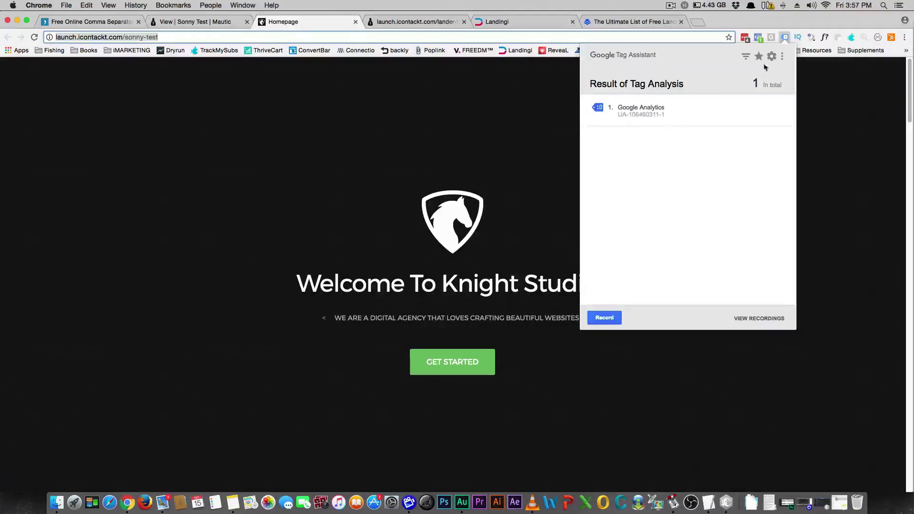
pyautogui.click(640, 156)
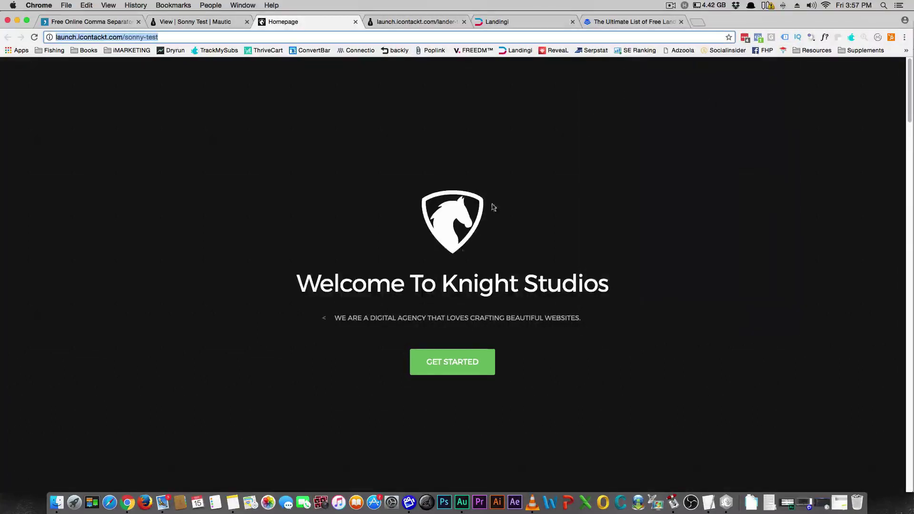
pyautogui.scroll(-10, 416, 265)
pyautogui.scroll(10, 414, 271)
pyautogui.click(356, 22)
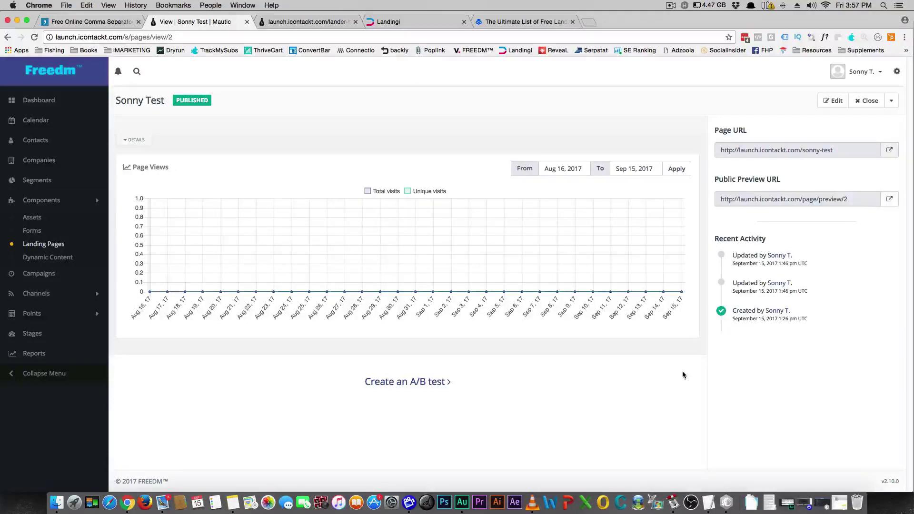
pyautogui.click(822, 502)
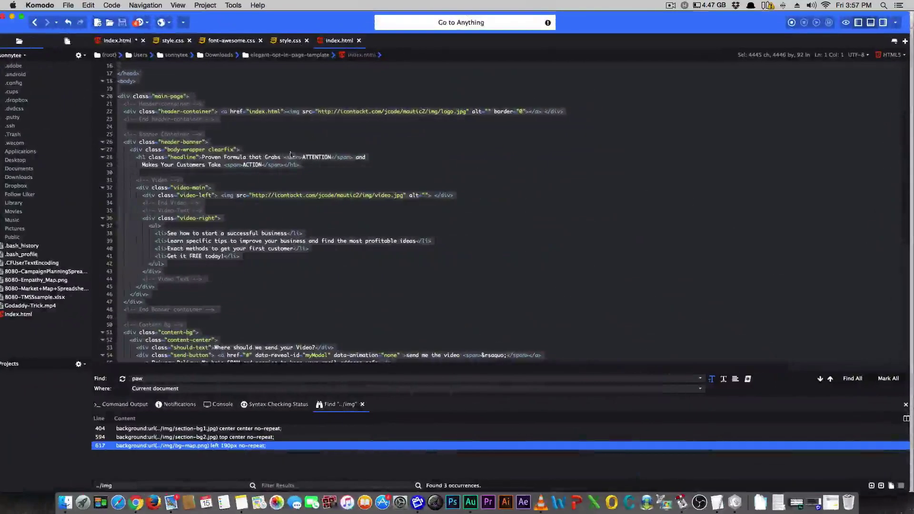
pyautogui.scroll(5, 241, 82)
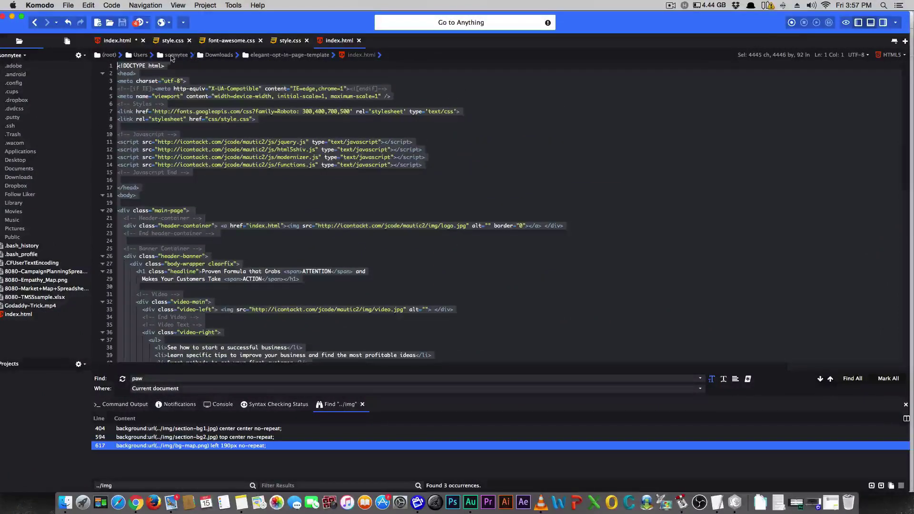
pyautogui.click(252, 127)
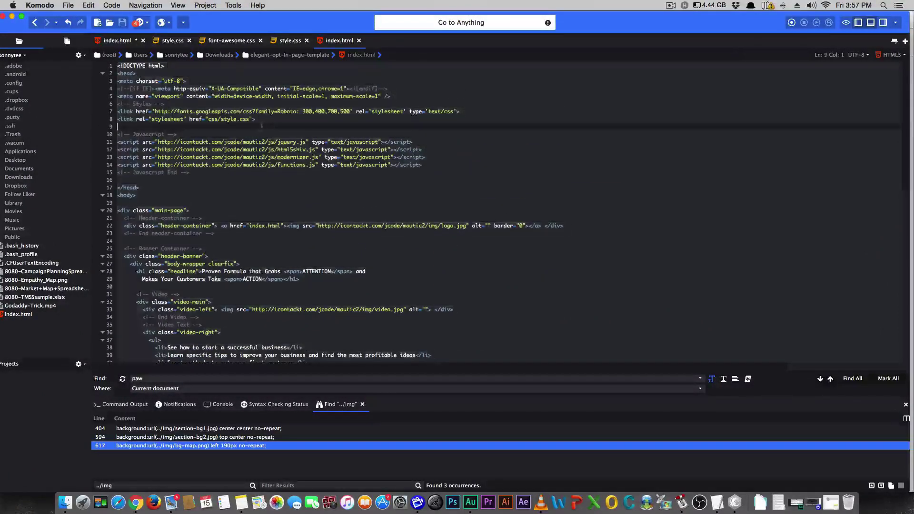
pyautogui.scroll(-1, 203, 122)
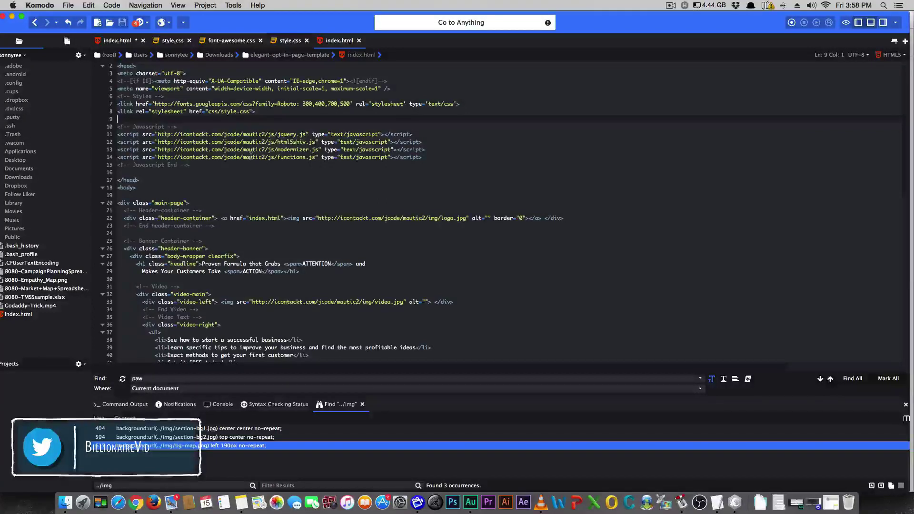
pyautogui.click(160, 134)
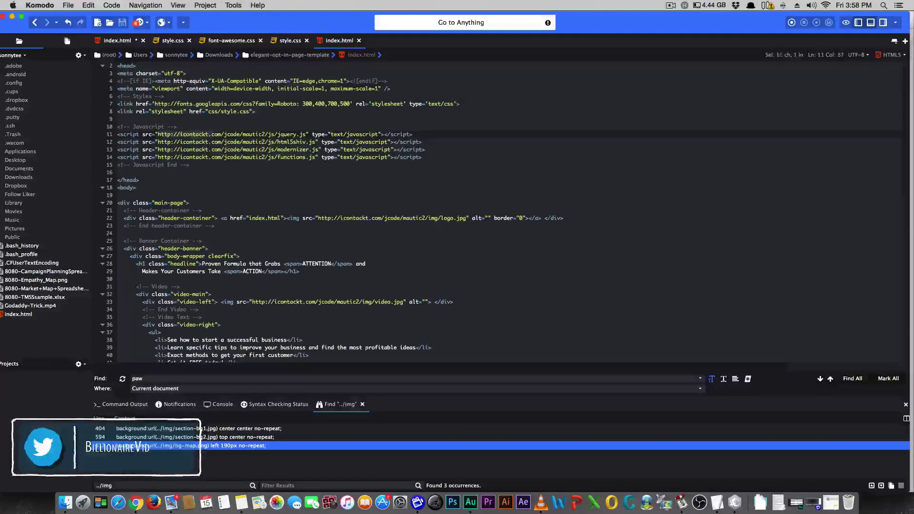
pyautogui.moveTo(160, 134); pyautogui.dragTo(299, 135)
pyautogui.scroll(-1, 299, 134)
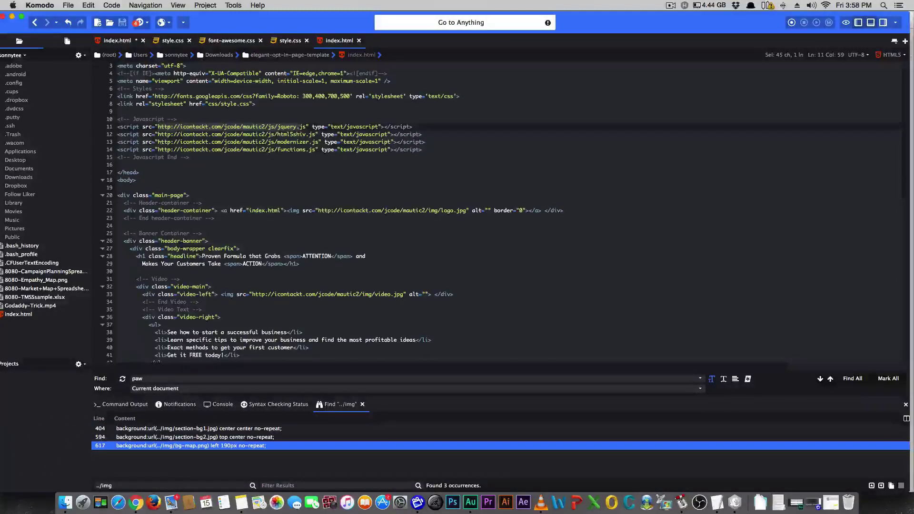
pyautogui.scroll(-9, 327, 152)
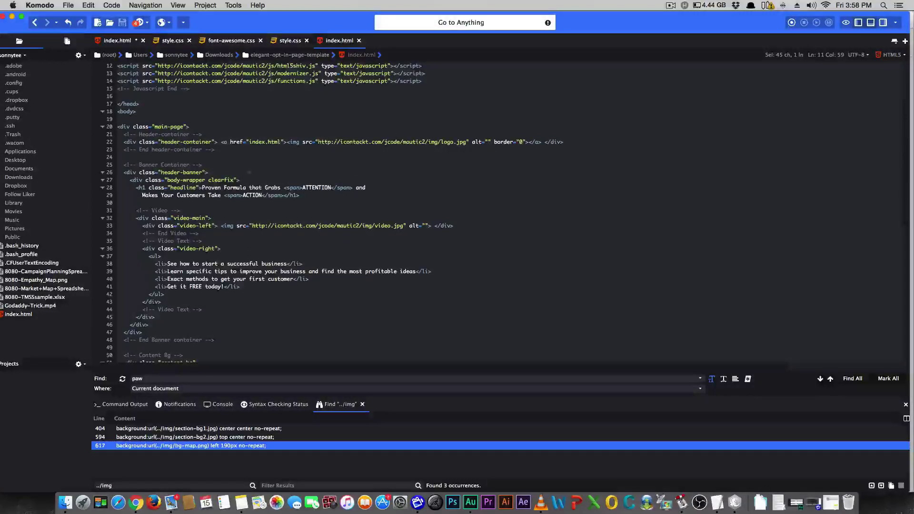
pyautogui.scroll(-4, 476, 209)
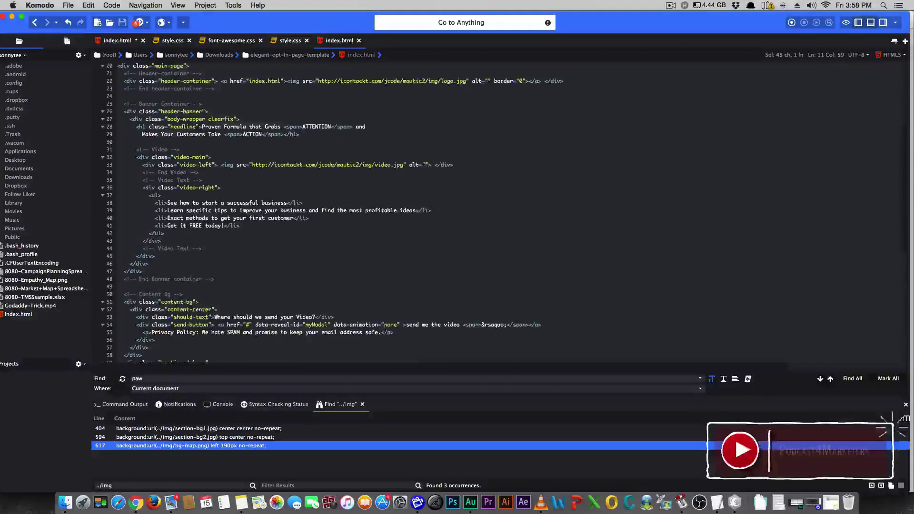
pyautogui.scroll(-10, 477, 209)
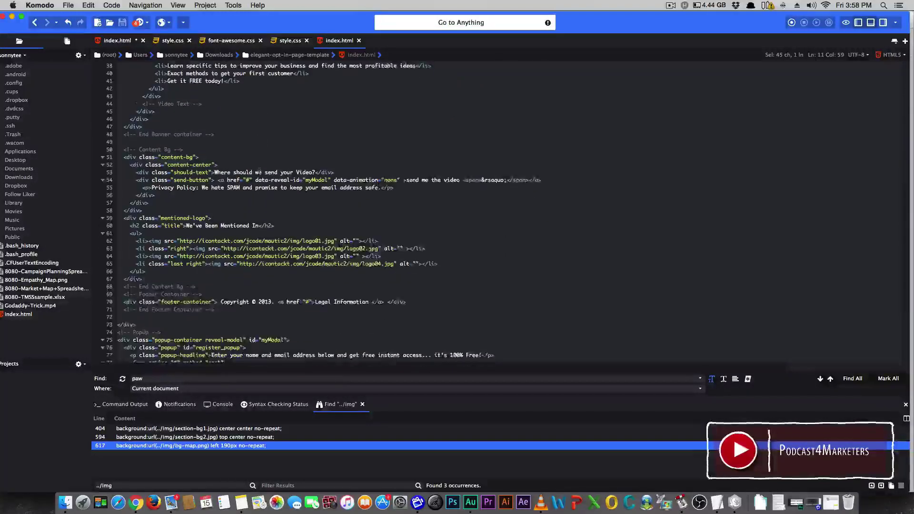
pyautogui.scroll(-3, 258, 165)
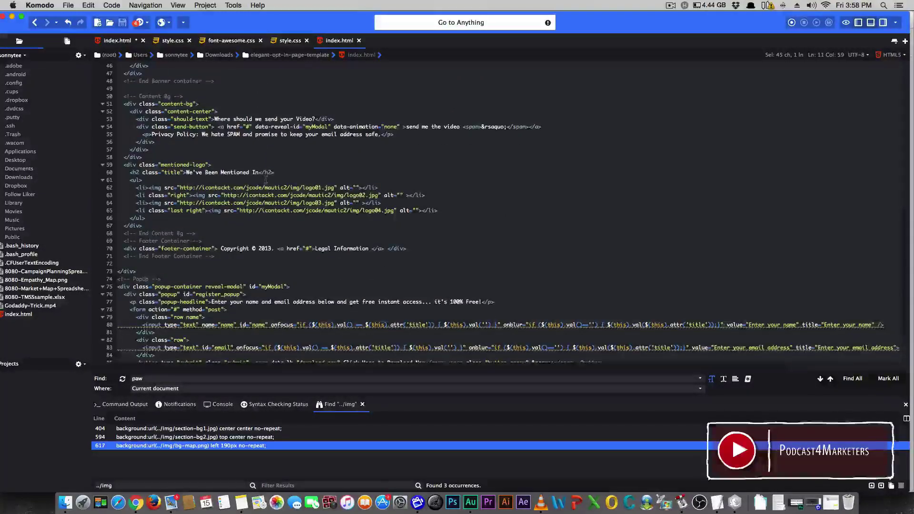
pyautogui.scroll(-4, 266, 180)
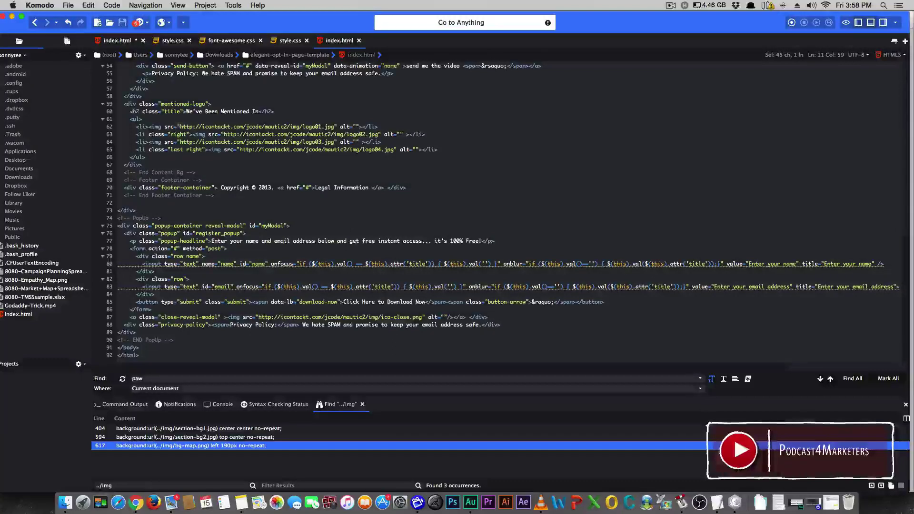
pyautogui.moveTo(179, 126); pyautogui.dragTo(333, 127)
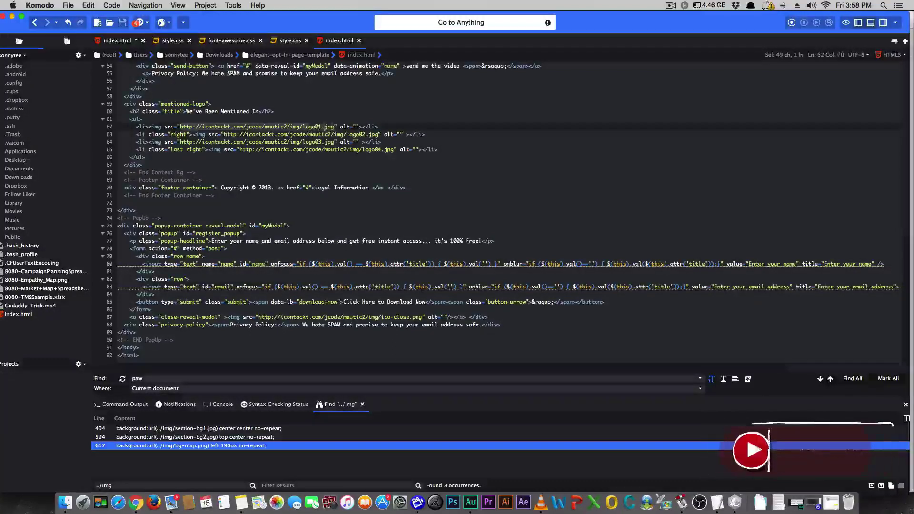
pyautogui.click(319, 127)
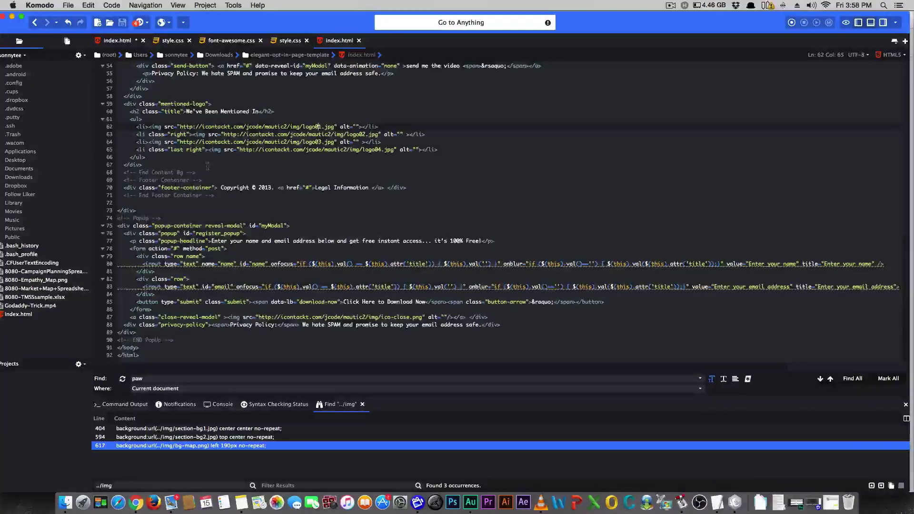
pyautogui.scroll(15, 270, 145)
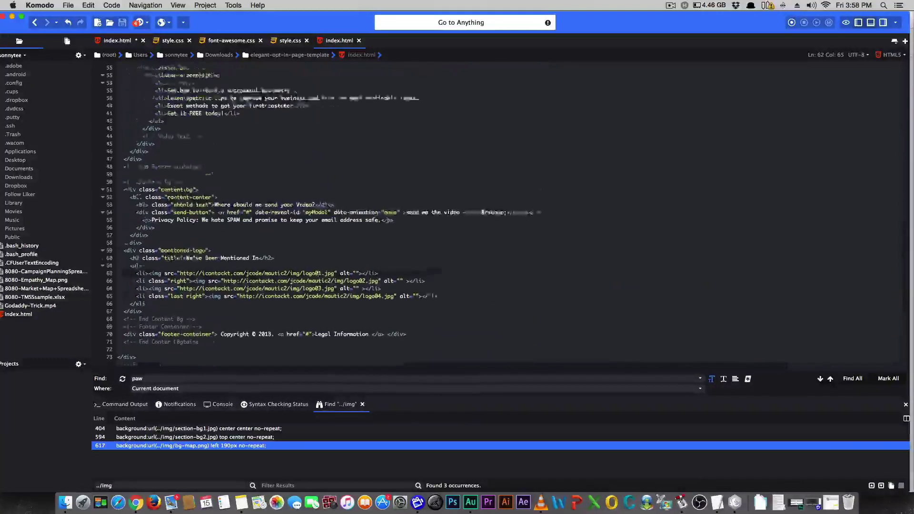
pyautogui.click(11, 17)
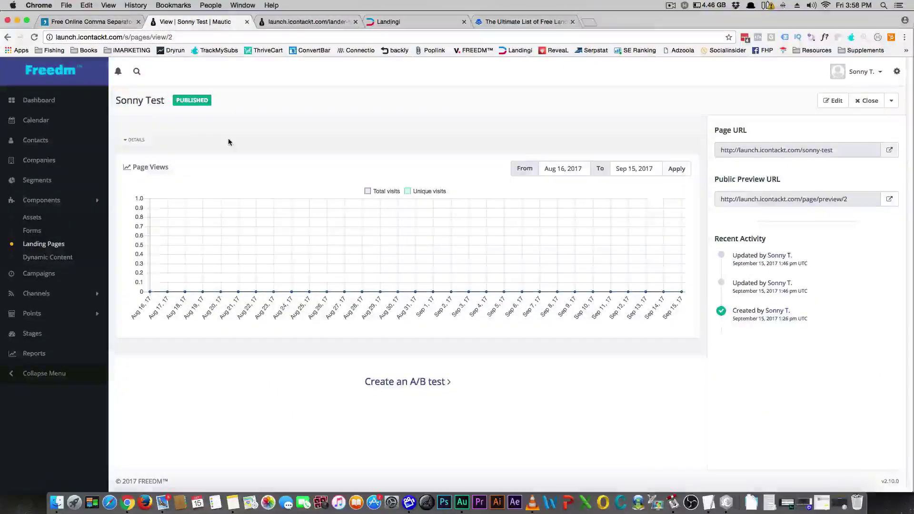
# Open Sonny Test in the Code Mode builder and scroll through the pasted Knight Studios HTML
pyautogui.click(829, 101)
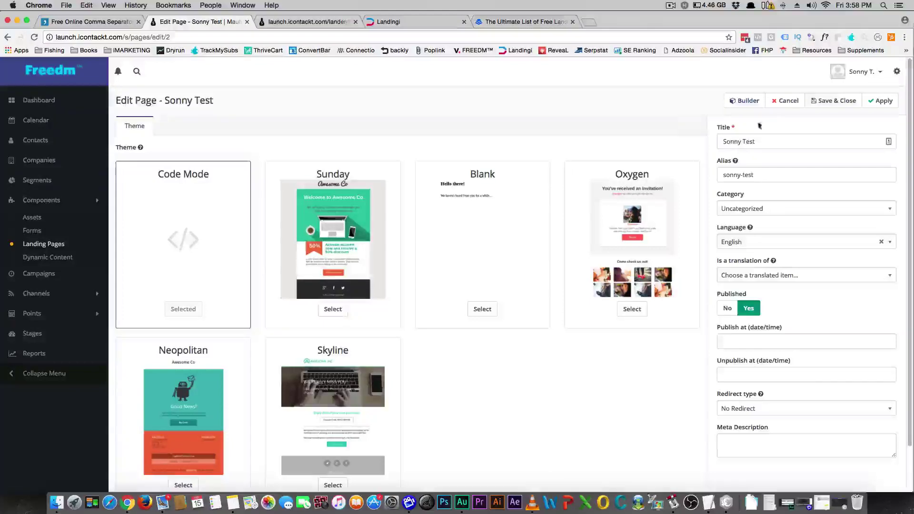
pyautogui.click(748, 101)
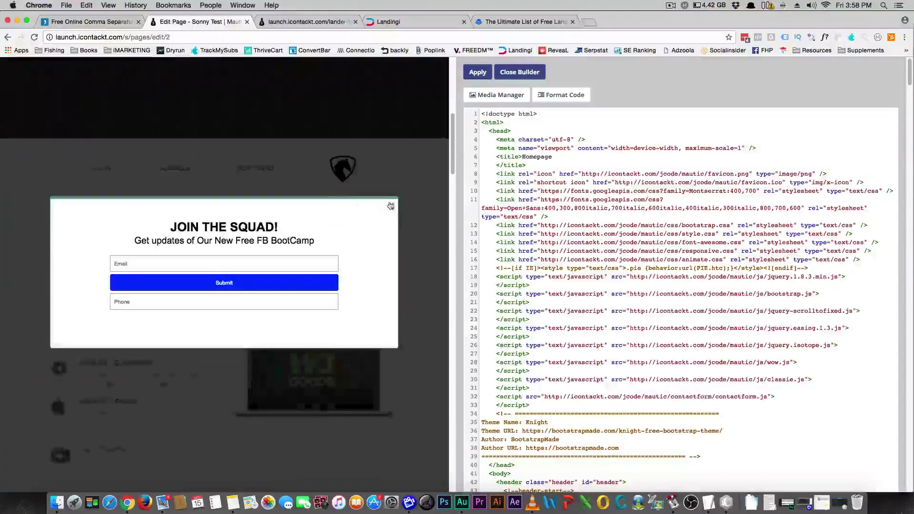
pyautogui.scroll(-3, 527, 178)
pyautogui.scroll(-1, 528, 178)
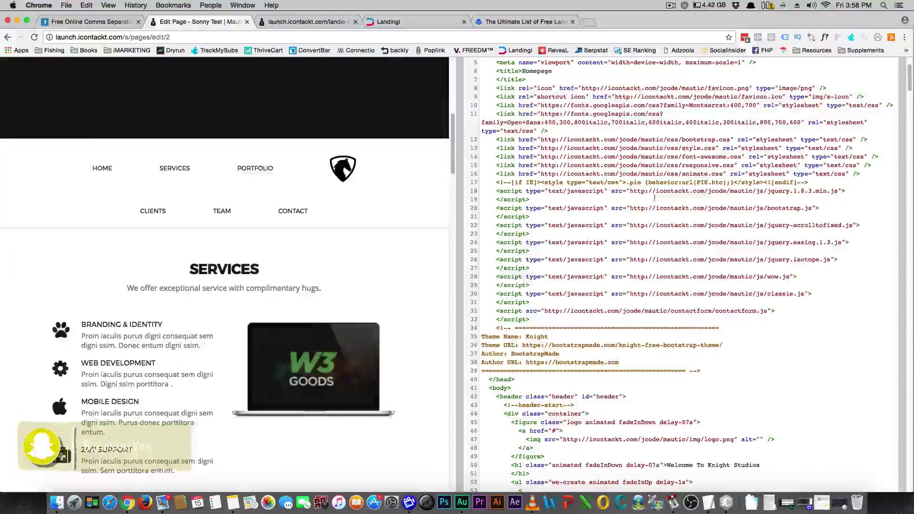
pyautogui.scroll(-20, 629, 223)
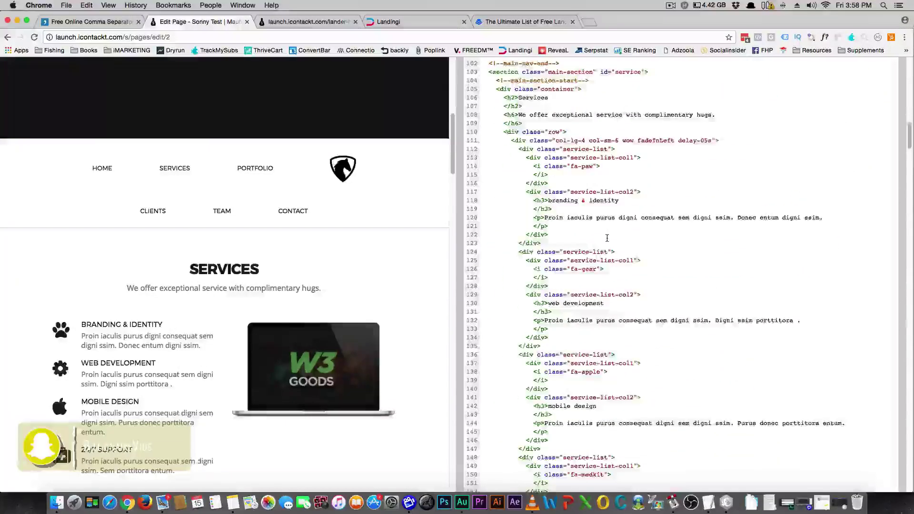
pyautogui.scroll(-20, 608, 238)
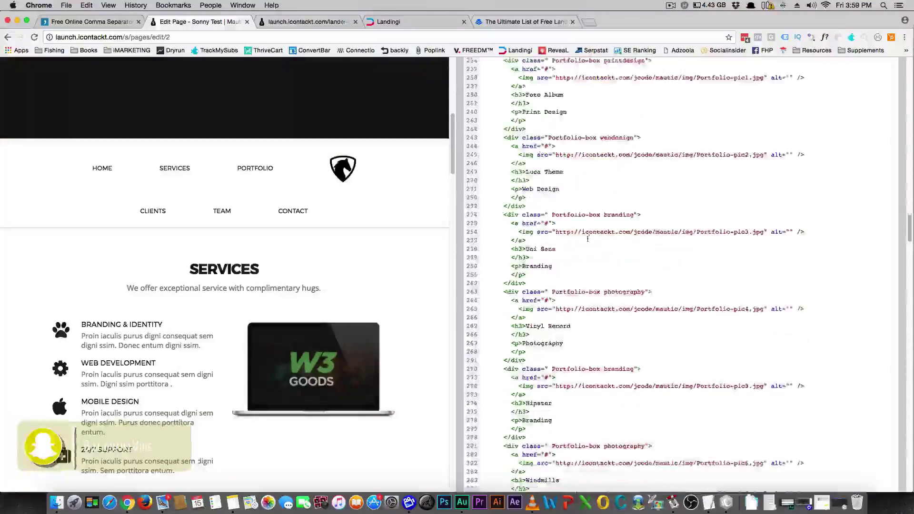
pyautogui.scroll(-3, 587, 239)
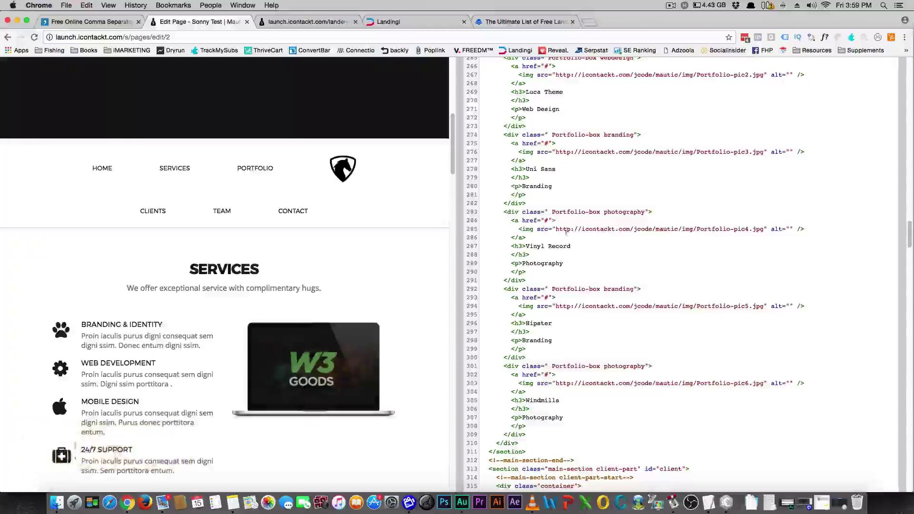
pyautogui.scroll(-20, 611, 273)
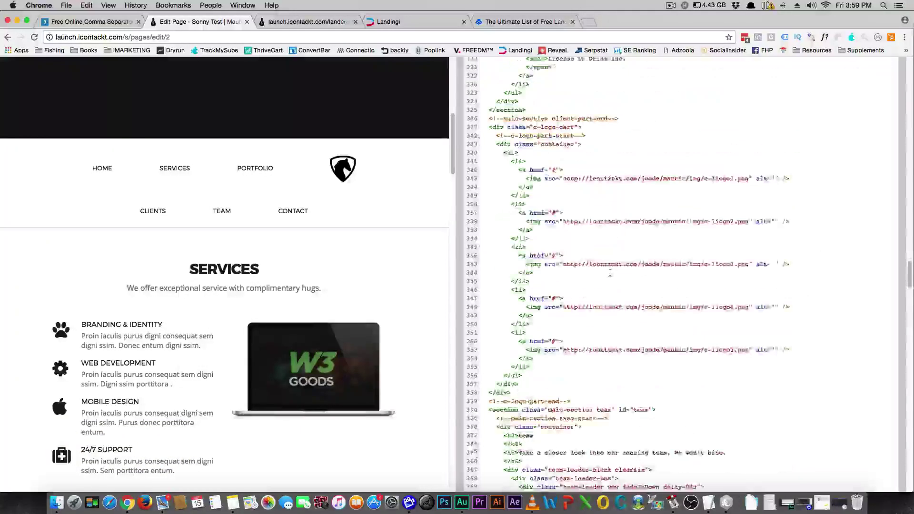
pyautogui.scroll(-20, 610, 273)
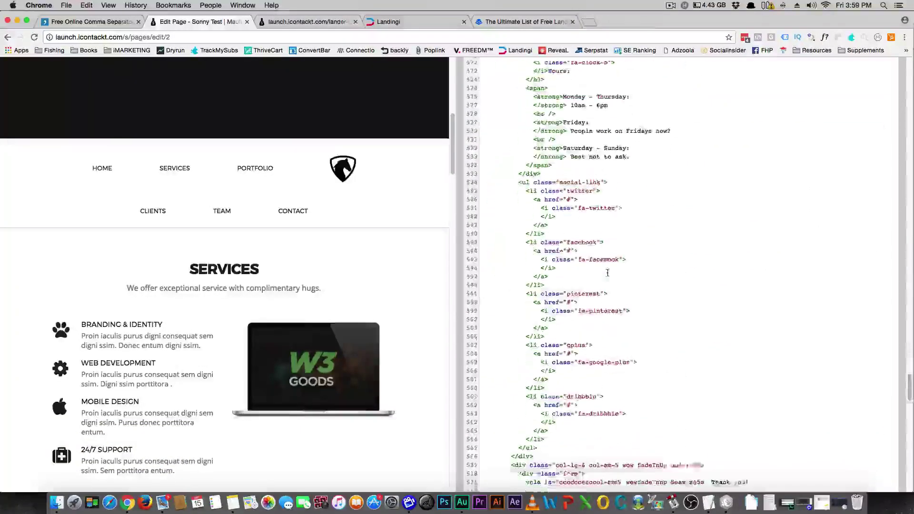
# Recheck the code and Welcome hero preview, then Apply to save the page
pyautogui.scroll(20, 607, 273)
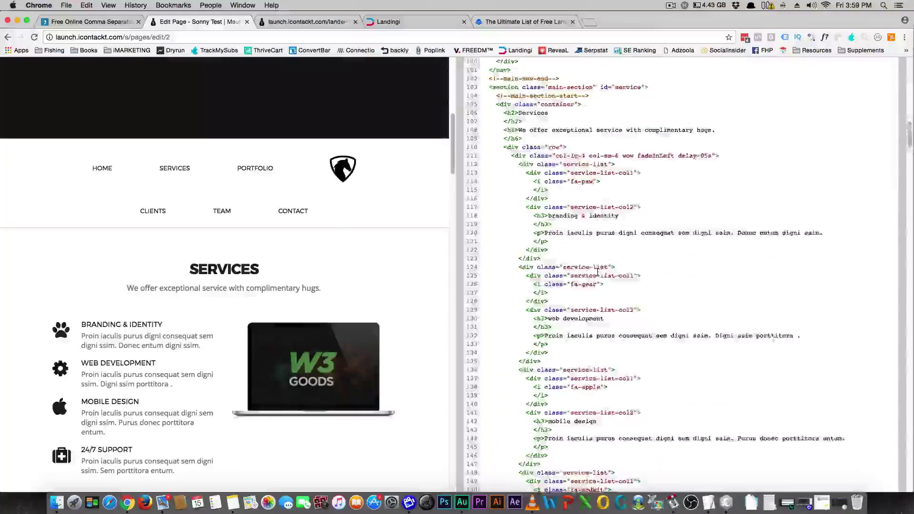
pyautogui.scroll(20, 597, 271)
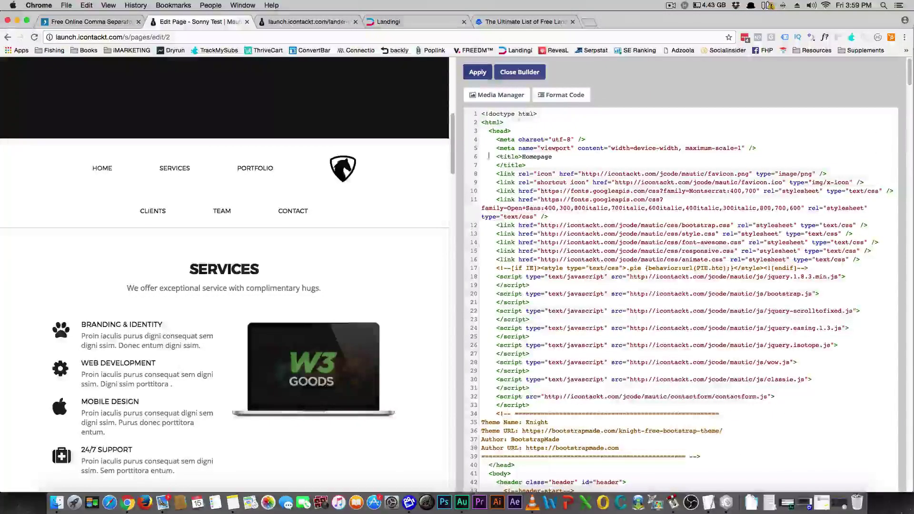
pyautogui.scroll(-4, 277, 257)
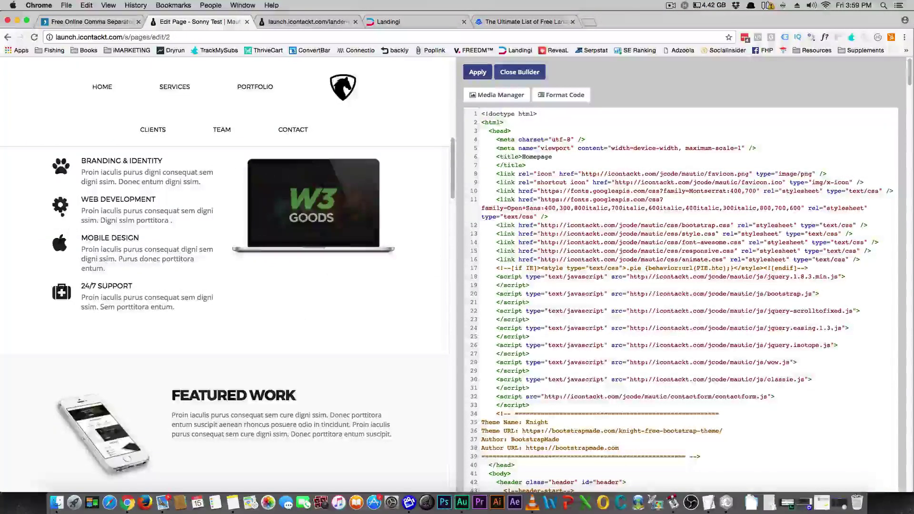
pyautogui.scroll(-6, 62, 300)
pyautogui.scroll(10, 61, 300)
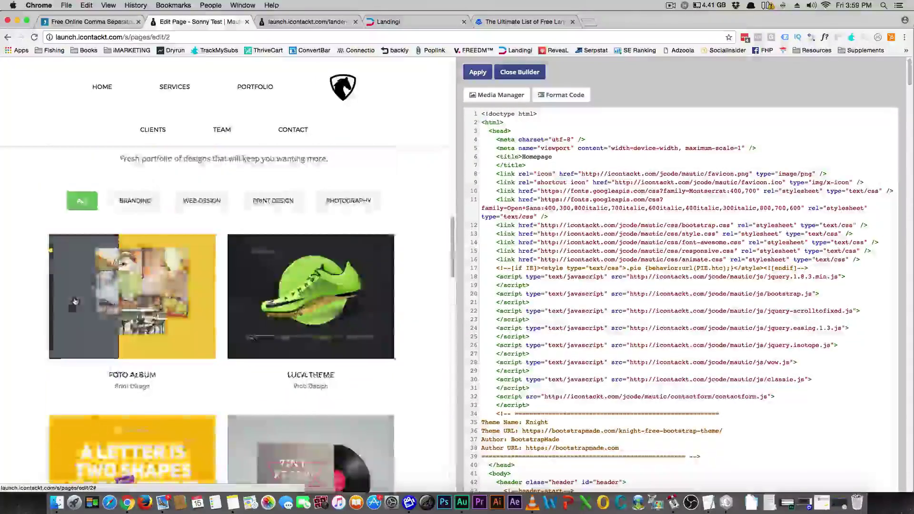
pyautogui.scroll(-3, 74, 292)
pyautogui.scroll(-5, 75, 296)
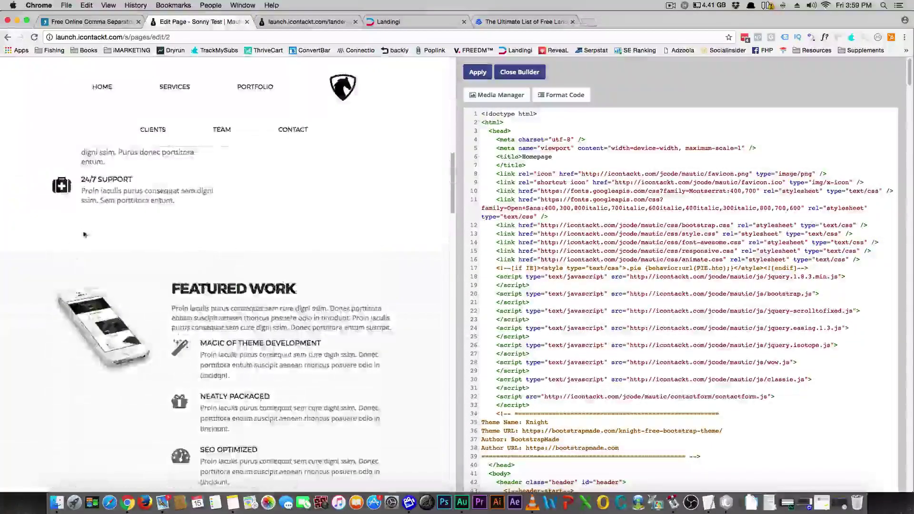
pyautogui.scroll(5, 82, 239)
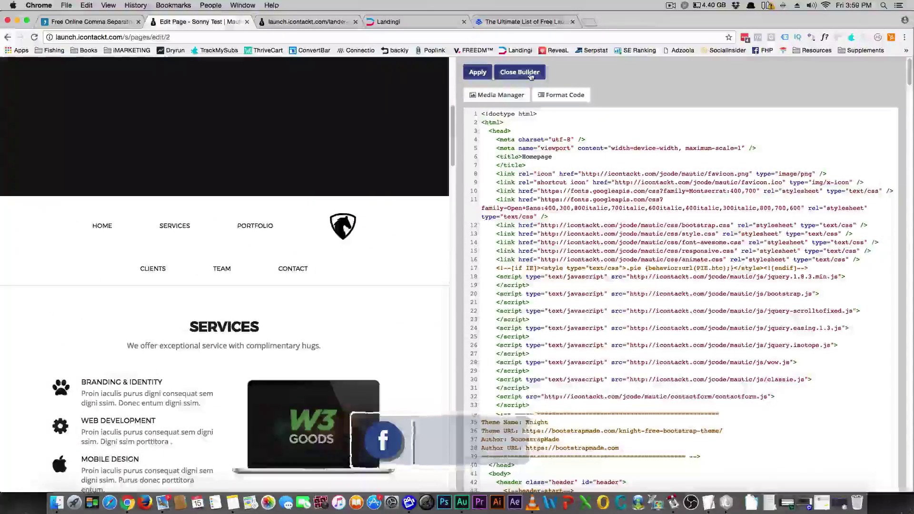
pyautogui.click(477, 72)
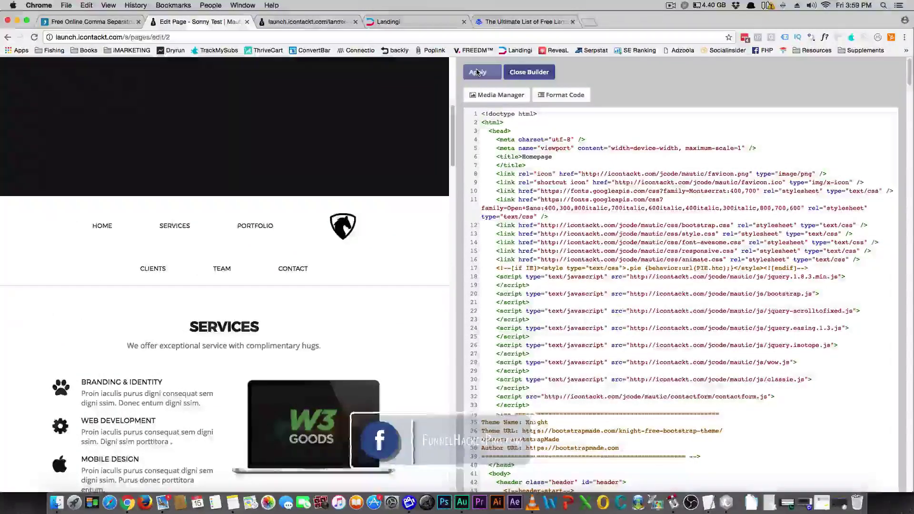
pyautogui.click(477, 72)
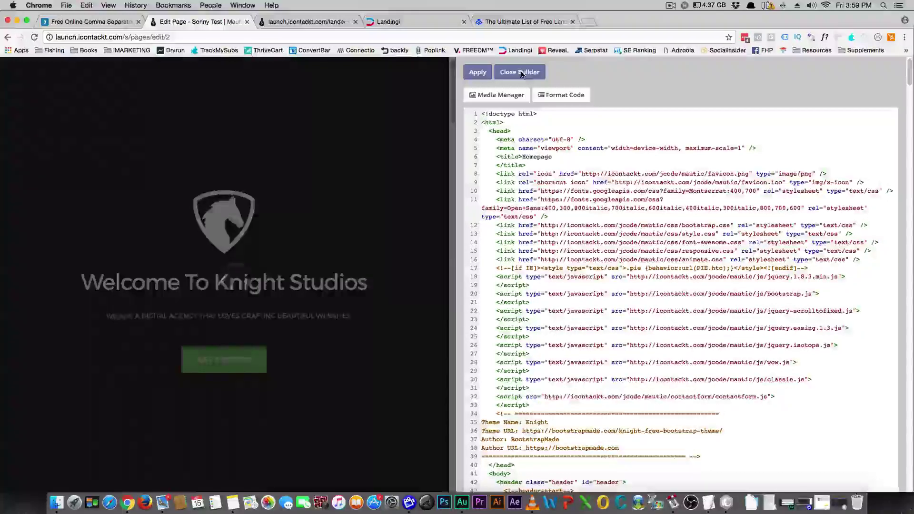
# Close the builder and open Sonny Test 2's overview from the Landing Pages list
pyautogui.click(523, 73)
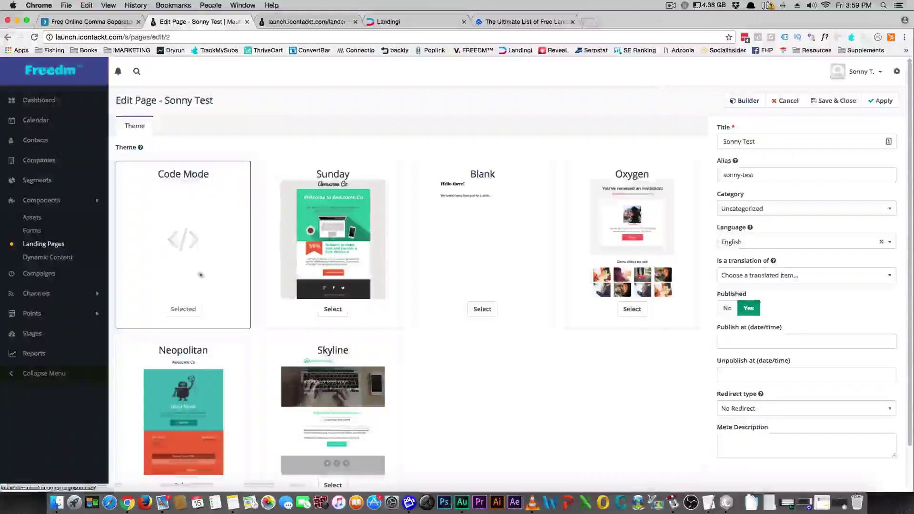
pyautogui.click(47, 245)
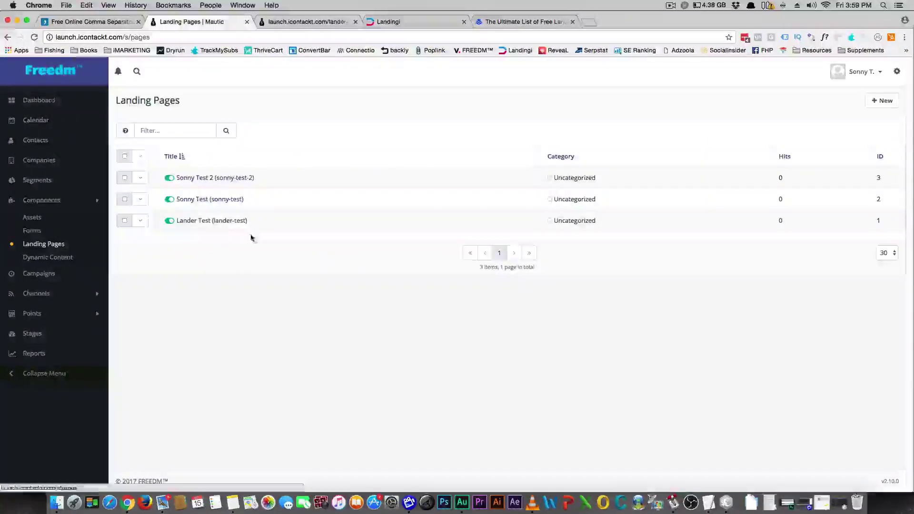
pyautogui.click(216, 179)
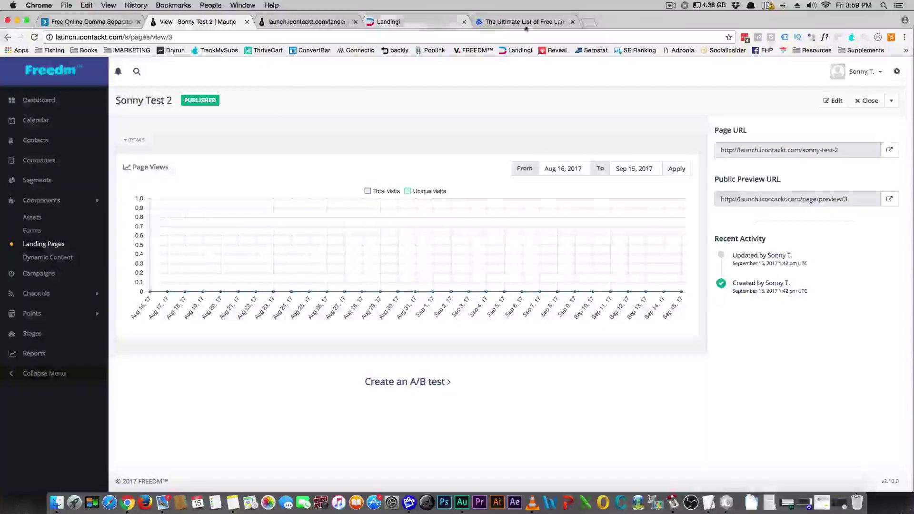
# Browse Leadpages' Simple, Elegant Lead Generation template, then return to the live Adzoola walkthrough page
pyautogui.click(505, 21)
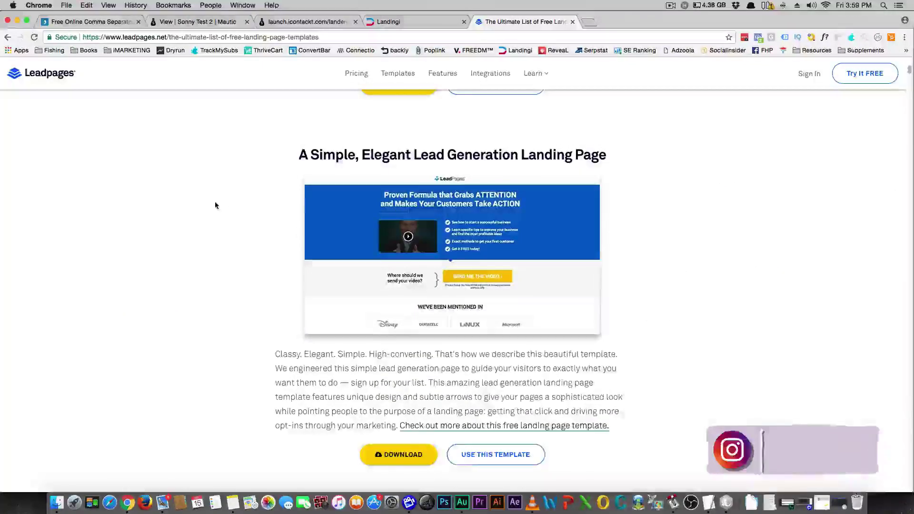
pyautogui.scroll(2, 214, 203)
pyautogui.scroll(-2, 200, 200)
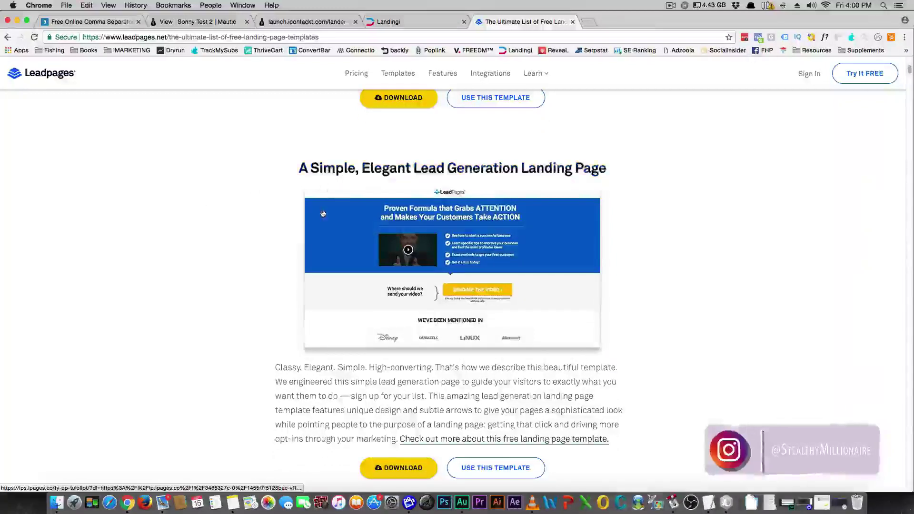
pyautogui.scroll(-3, 361, 226)
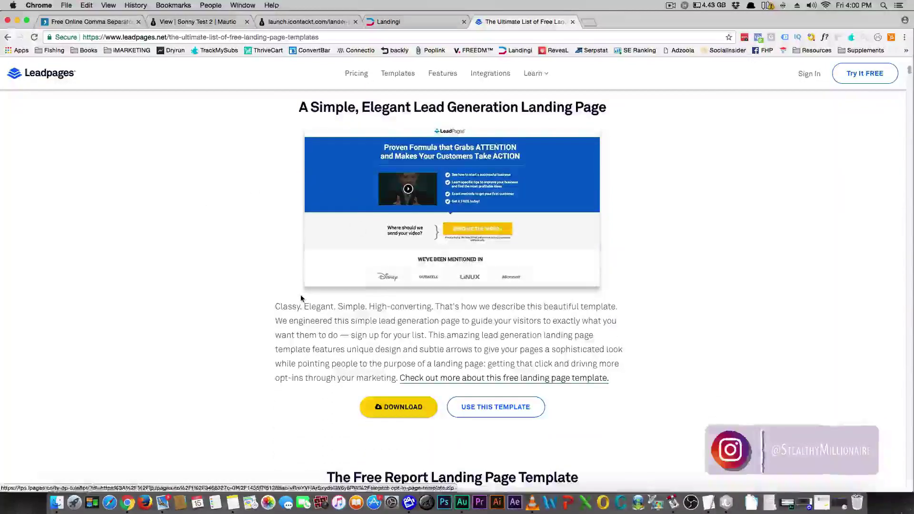
pyautogui.scroll(1, 279, 296)
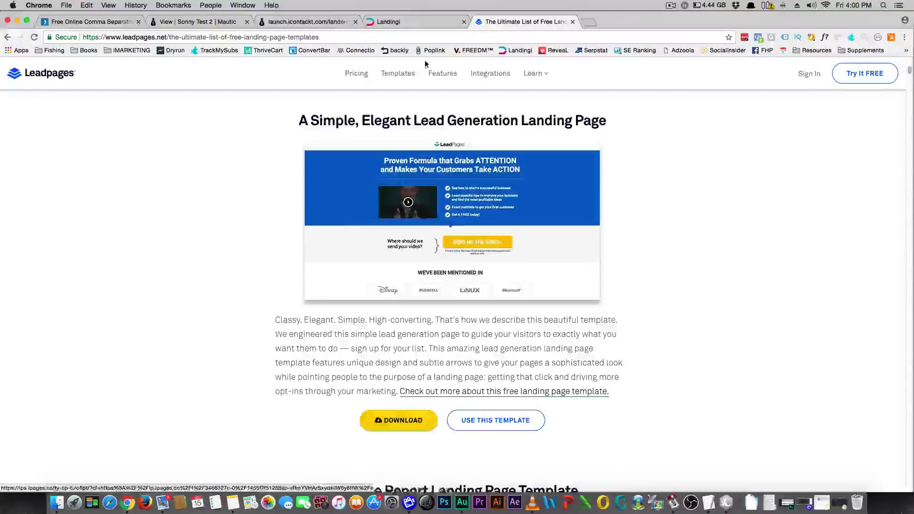
pyautogui.click(287, 22)
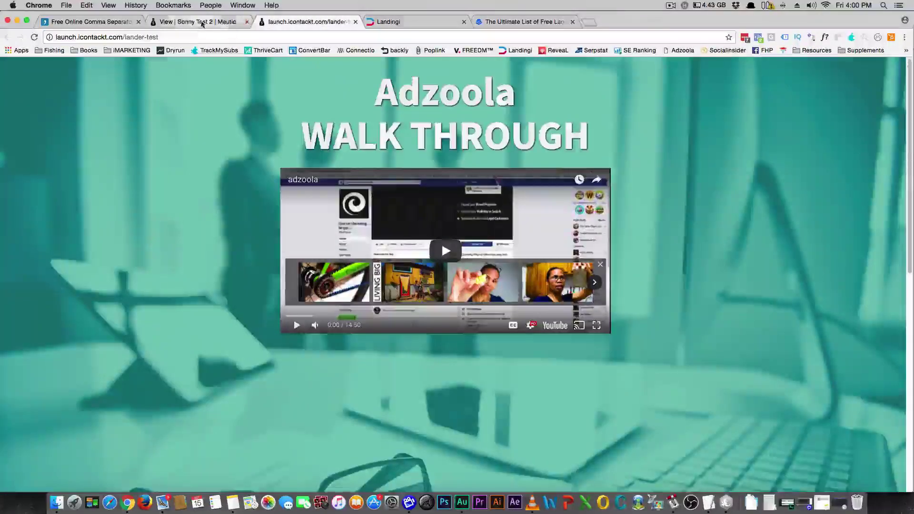
# Return to the Sonny Test 2 overview, then review the template's index.html in Komodo Edit
pyautogui.click(203, 22)
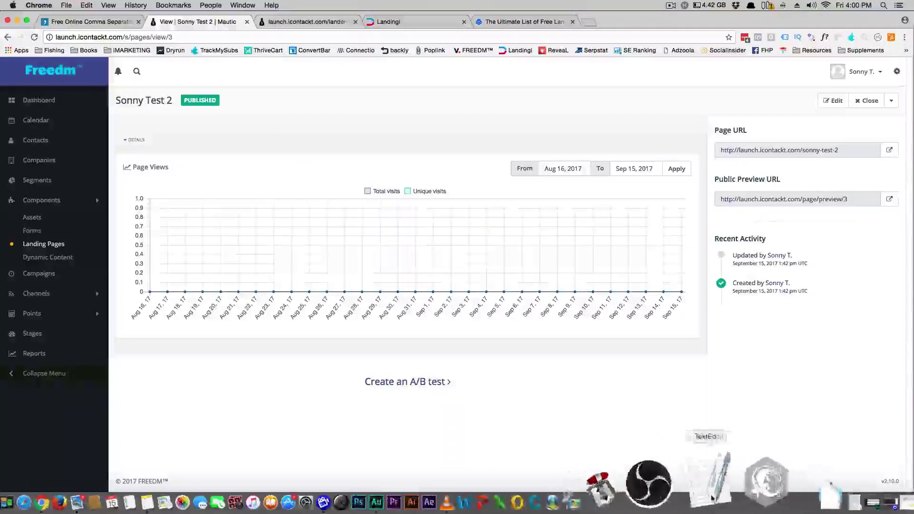
pyautogui.click(723, 498)
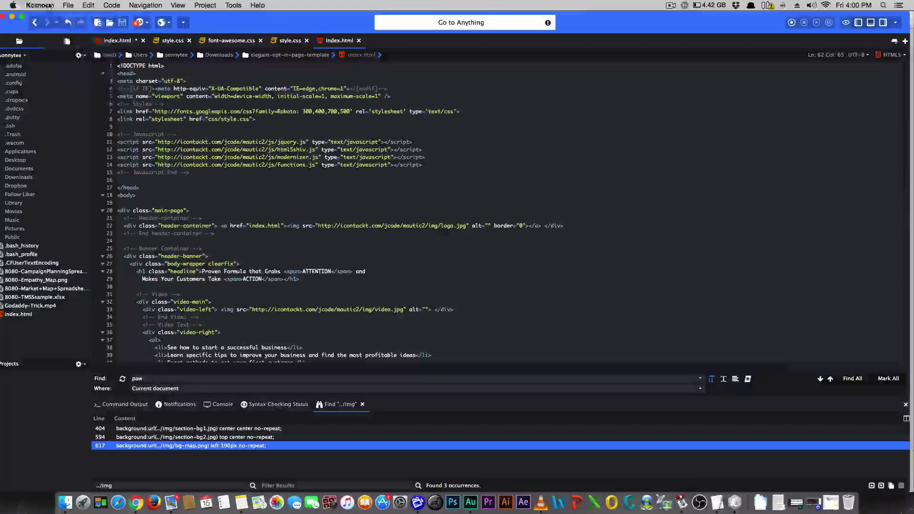
pyautogui.click(47, 5)
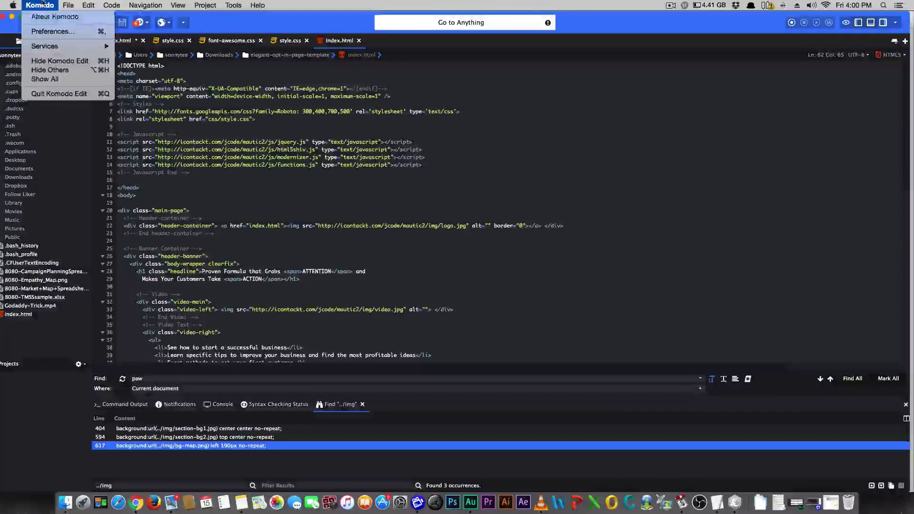
pyautogui.click(41, 4)
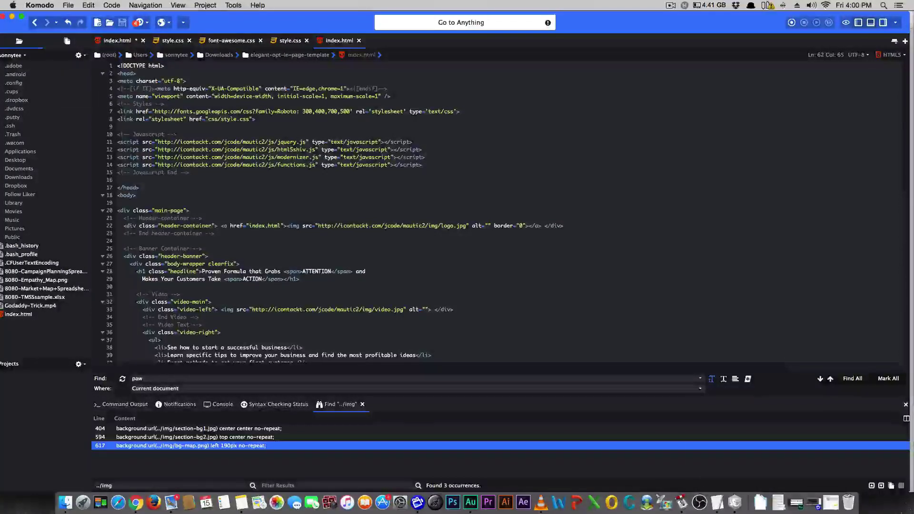
pyautogui.scroll(-9, 476, 210)
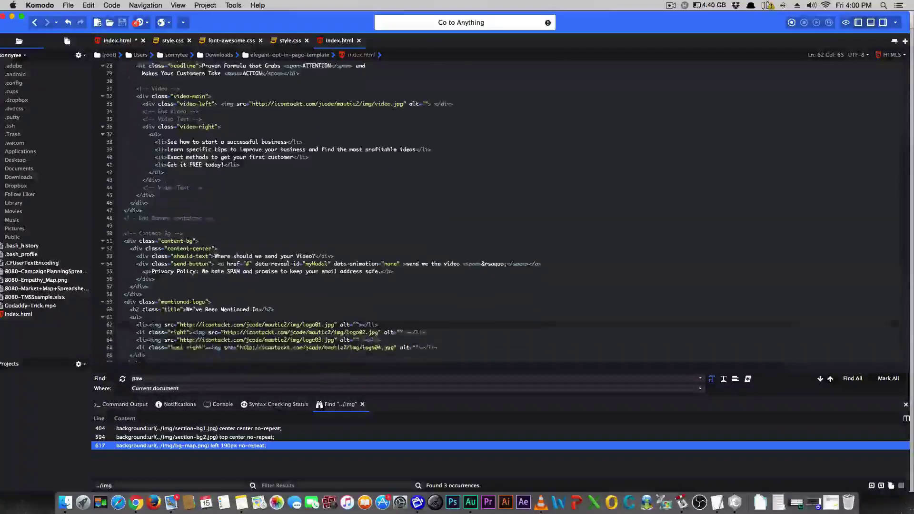
pyautogui.scroll(-10, 476, 209)
pyautogui.scroll(15, 476, 209)
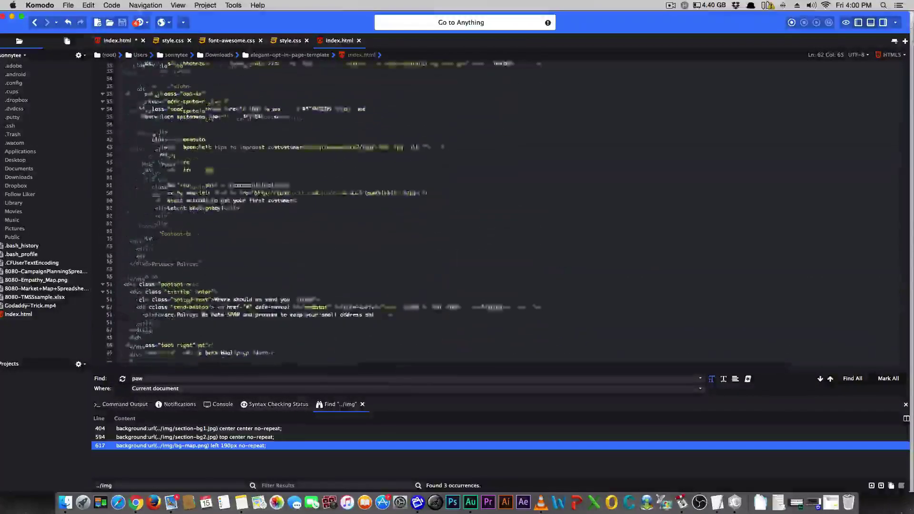
pyautogui.scroll(10, 476, 209)
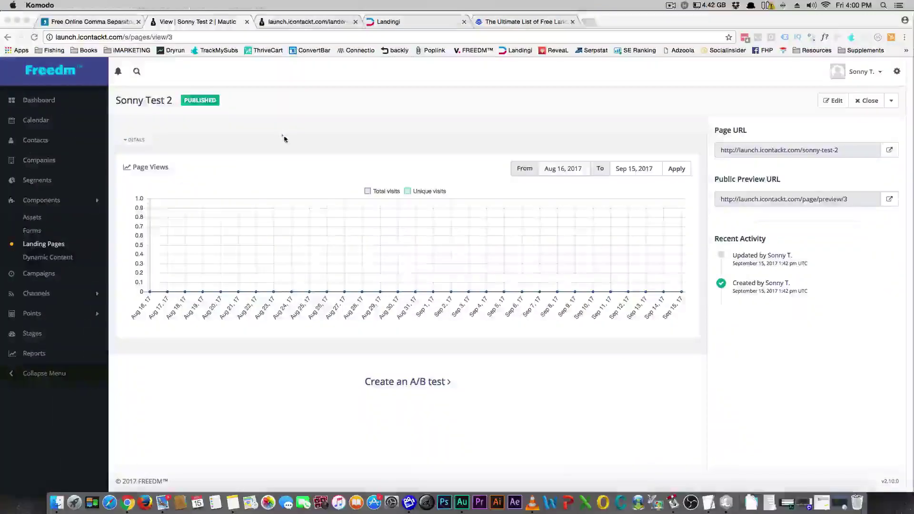
# Bring Chrome forward and open Sonny Test 2 in Edit Page with its Code Mode theme
pyautogui.click(284, 139)
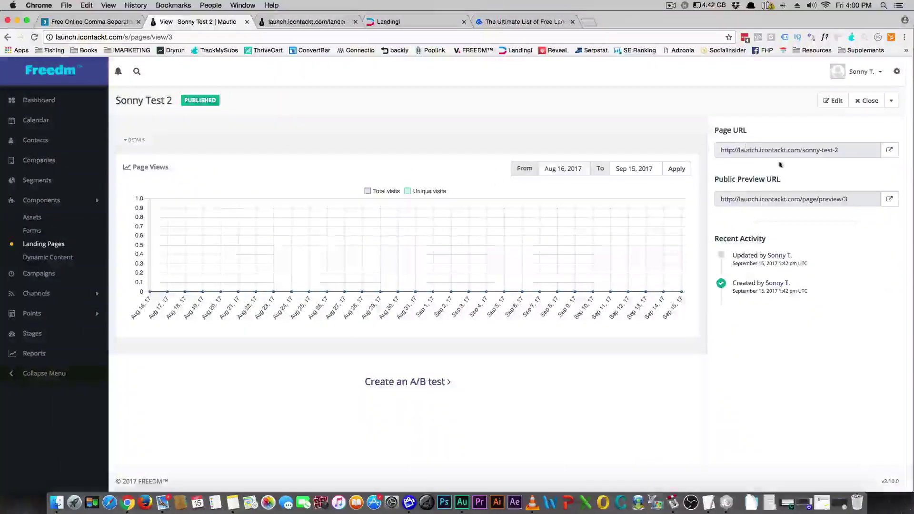
pyautogui.click(835, 102)
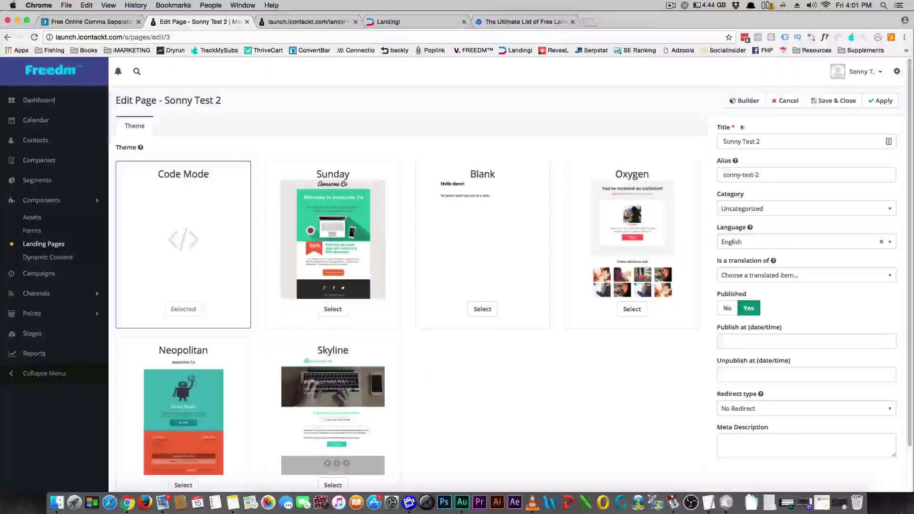
# Open the Code Mode builder and check the opt-in popup opens and closes in the preview
pyautogui.click(747, 100)
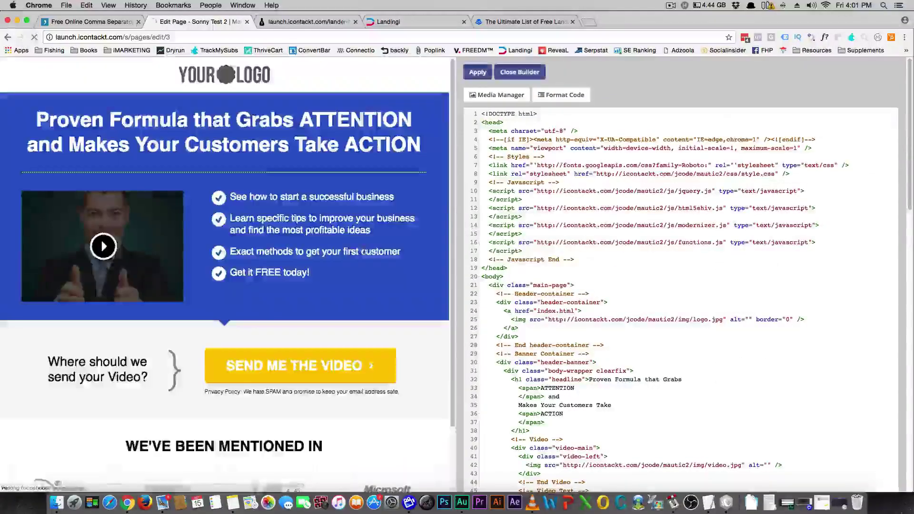
pyautogui.scroll(-5, 328, 238)
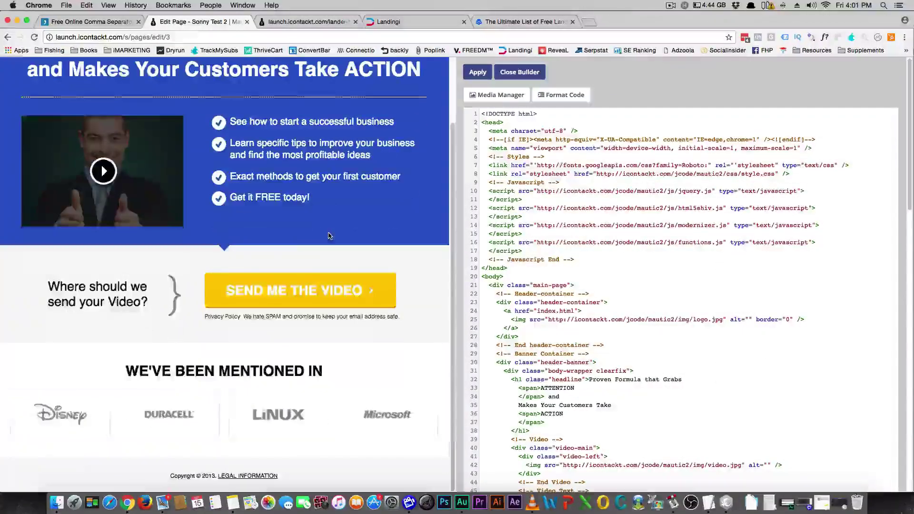
pyautogui.scroll(4, 330, 240)
pyautogui.click(317, 339)
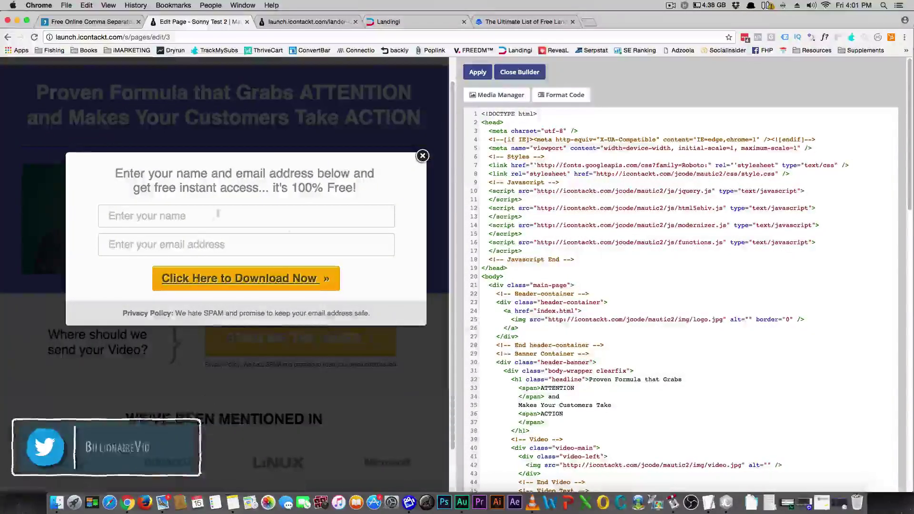
pyautogui.click(423, 155)
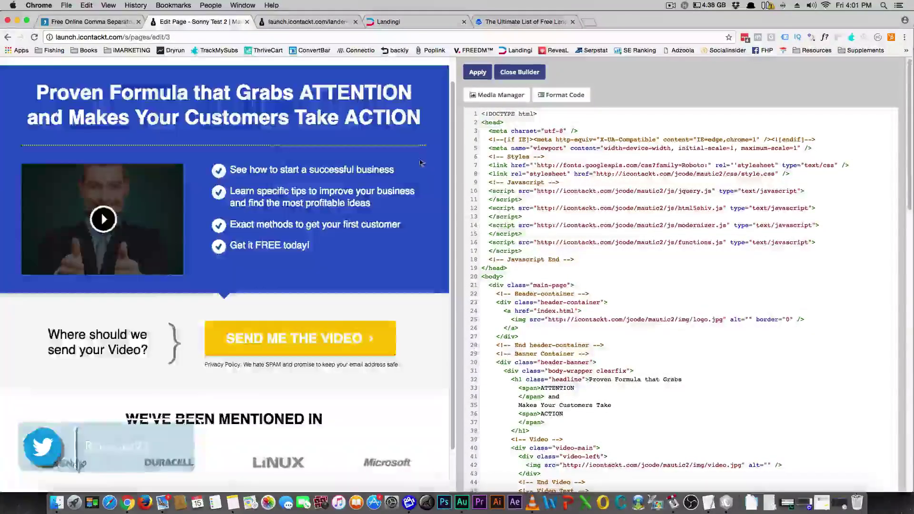
# Scroll through the full pasted code, then reopen and close the SEND ME THE VIDEO popup
pyautogui.scroll(-10, 580, 273)
pyautogui.scroll(-5, 580, 272)
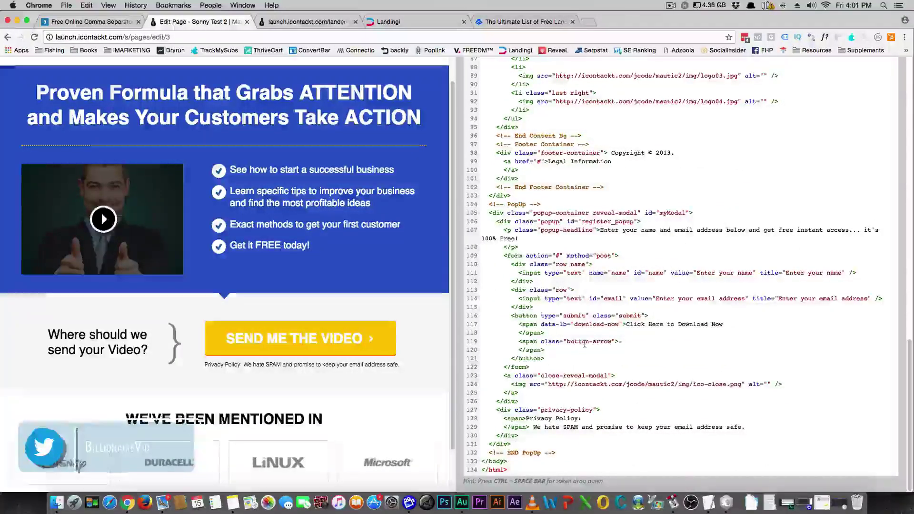
pyautogui.scroll(1, 594, 318)
pyautogui.scroll(12, 595, 318)
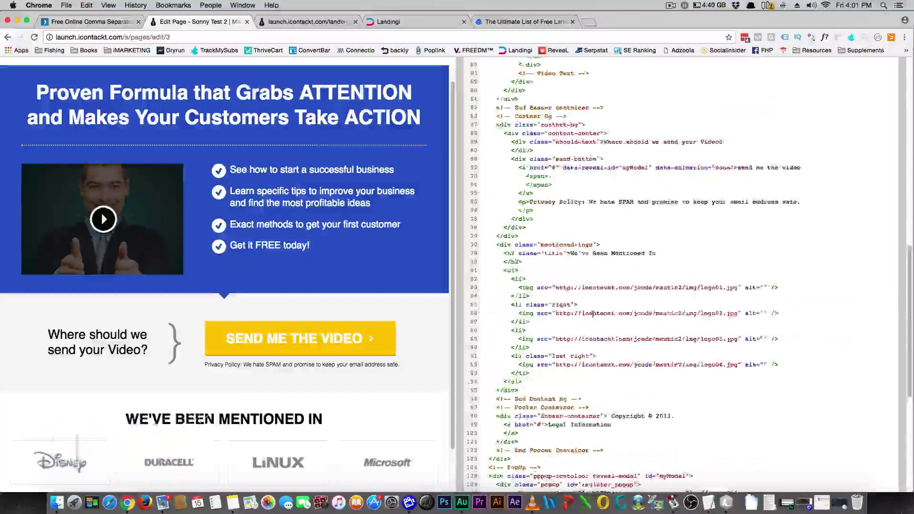
pyautogui.scroll(2, 593, 316)
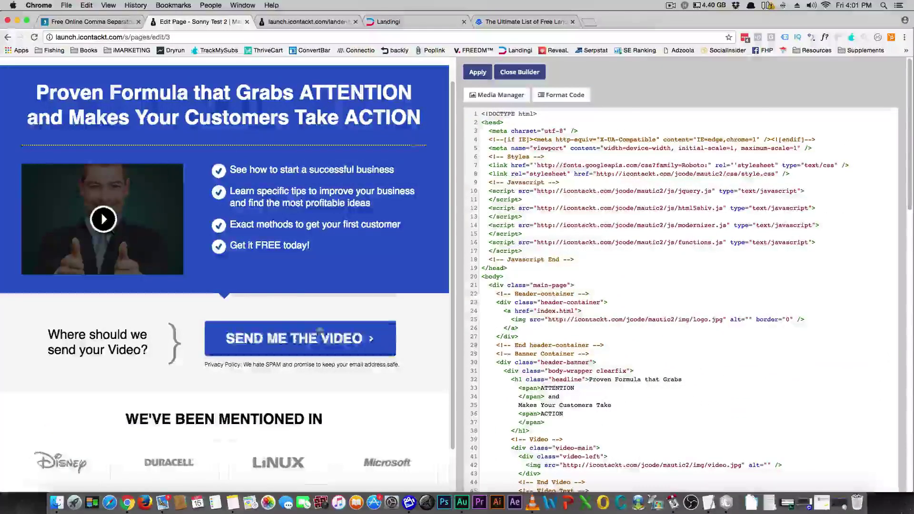
pyautogui.click(315, 333)
pyautogui.click(421, 152)
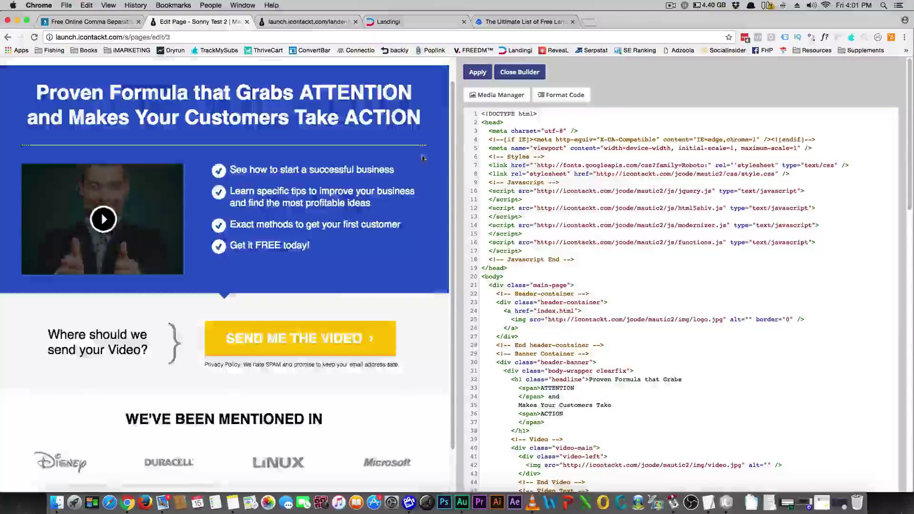
# Close the builder, save Sonny Test 2, and view the live sonny-test-2 page
pyautogui.click(520, 72)
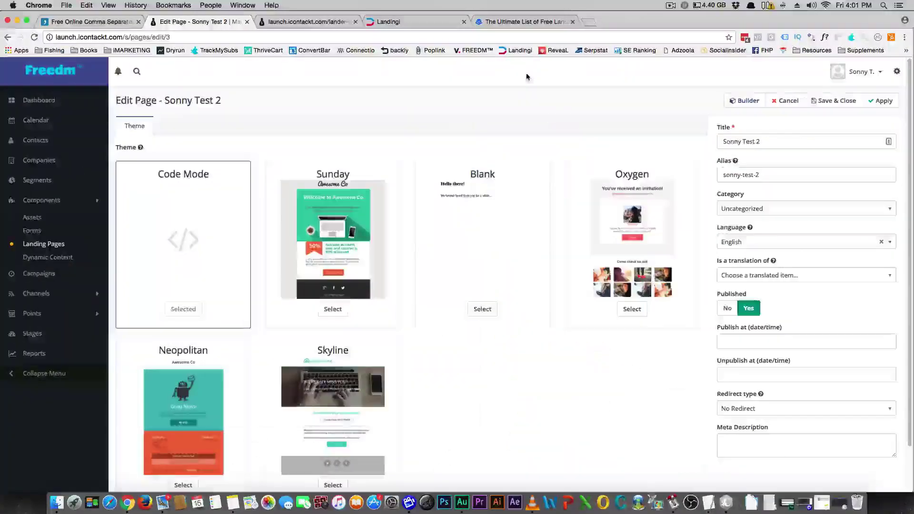
pyautogui.click(826, 102)
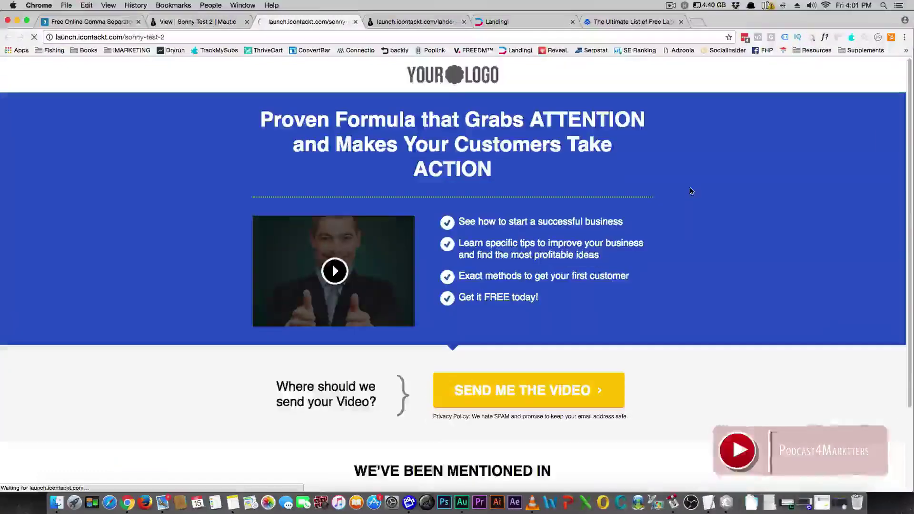
pyautogui.scroll(-3, 671, 205)
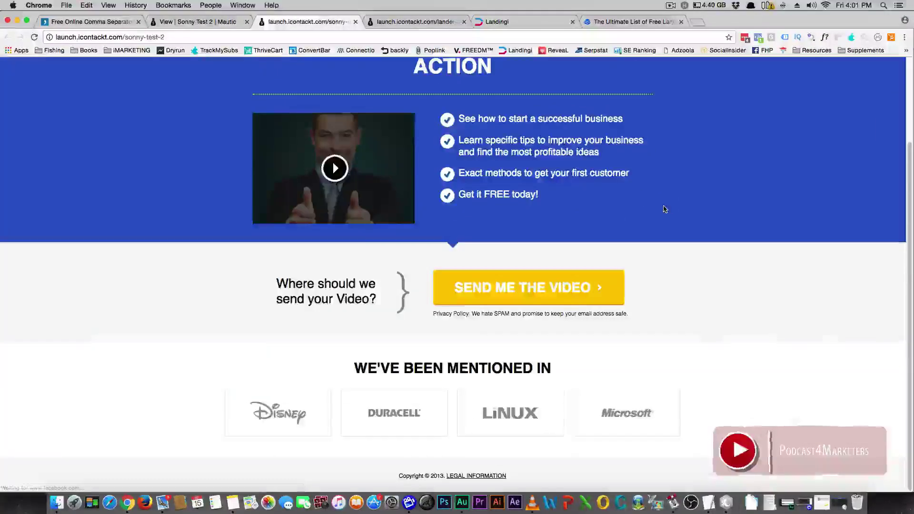
pyautogui.scroll(3, 665, 202)
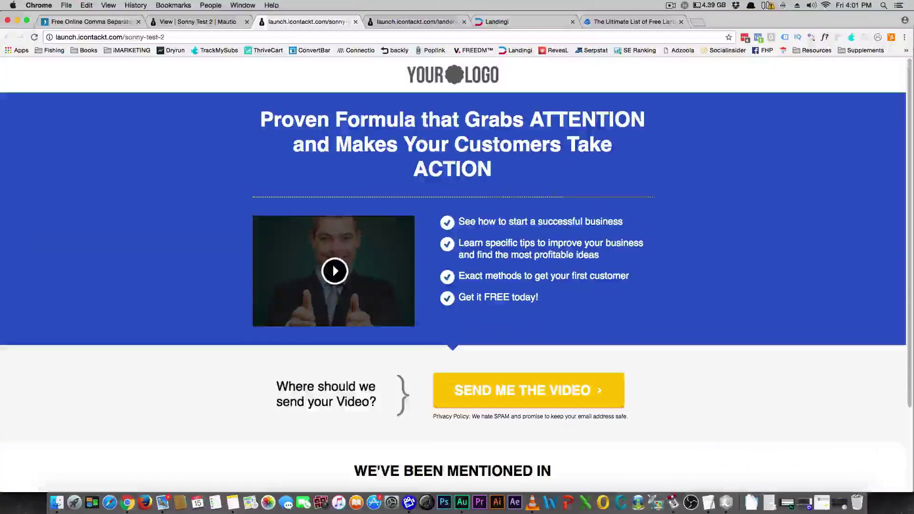
# On the live page, fill the SEND ME THE VIDEO popup's name and email, submit via Download, and close it
pyautogui.click(515, 384)
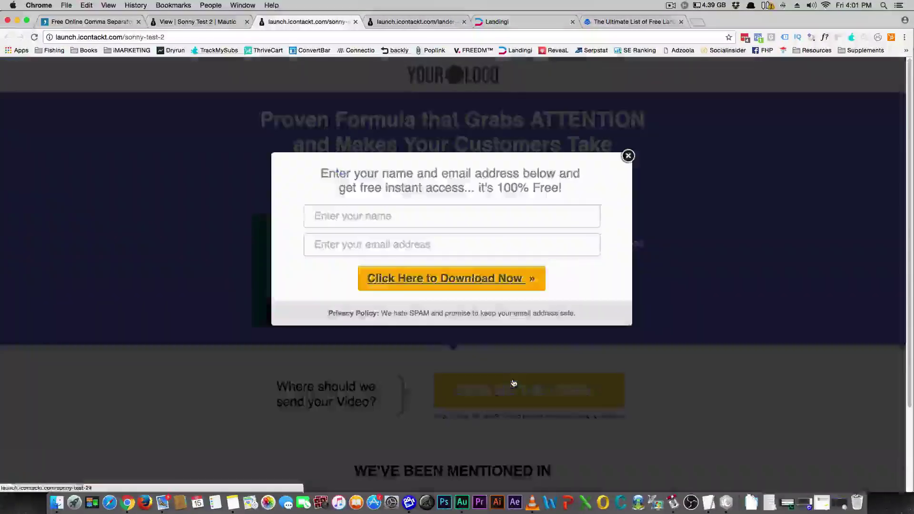
pyautogui.doubleClick(373, 217)
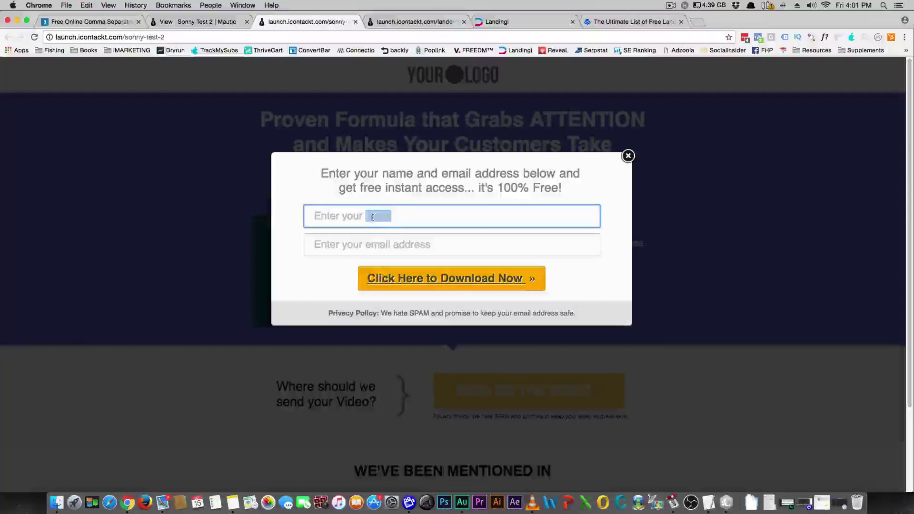
pyautogui.click(382, 242)
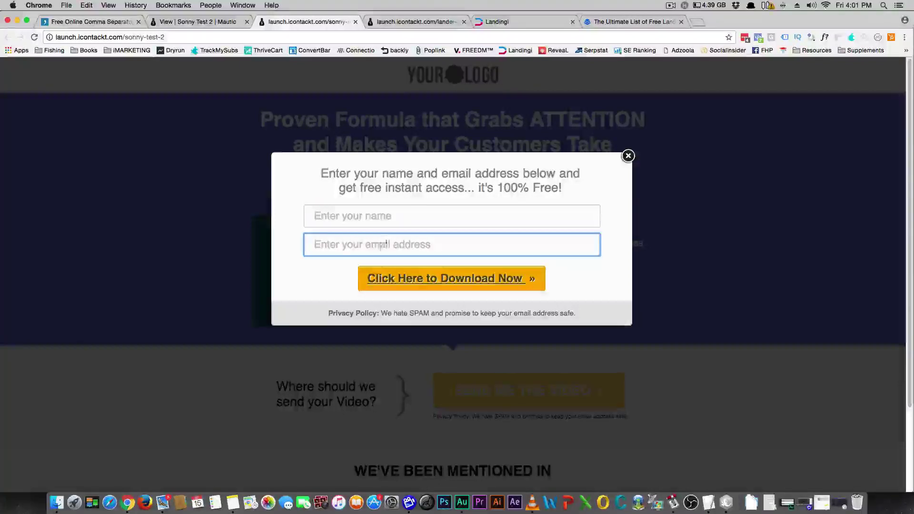
pyautogui.click(422, 283)
pyautogui.click(628, 156)
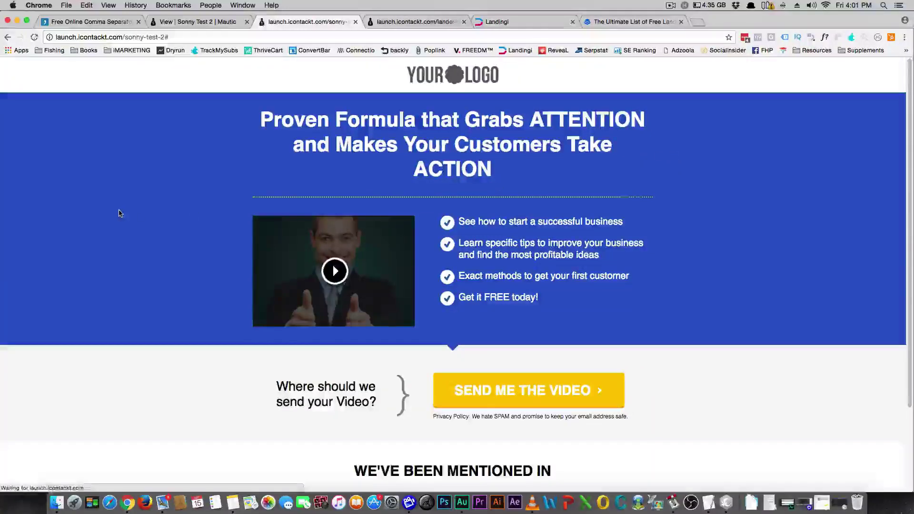
# Scroll the live page and select the headline and first bullet text to inspect them
pyautogui.scroll(-3, 119, 215)
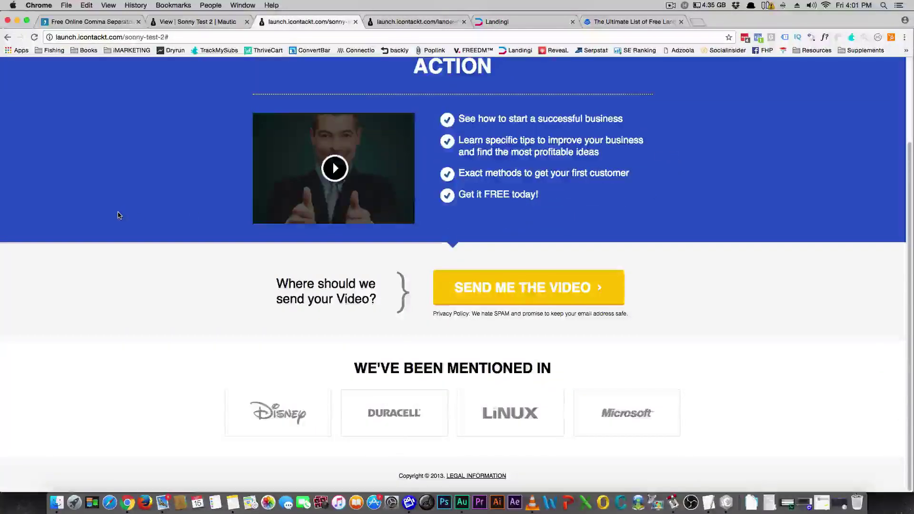
pyautogui.scroll(3, 119, 215)
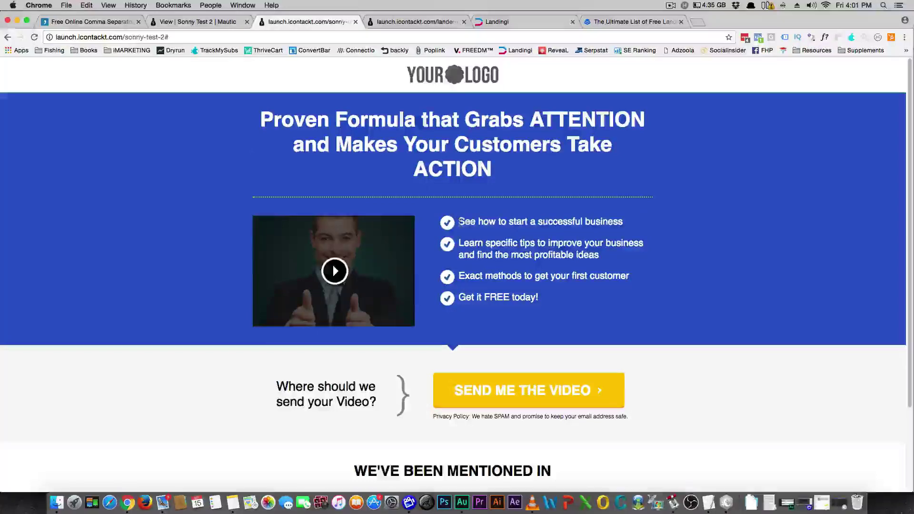
pyautogui.moveTo(459, 222); pyautogui.dragTo(588, 233)
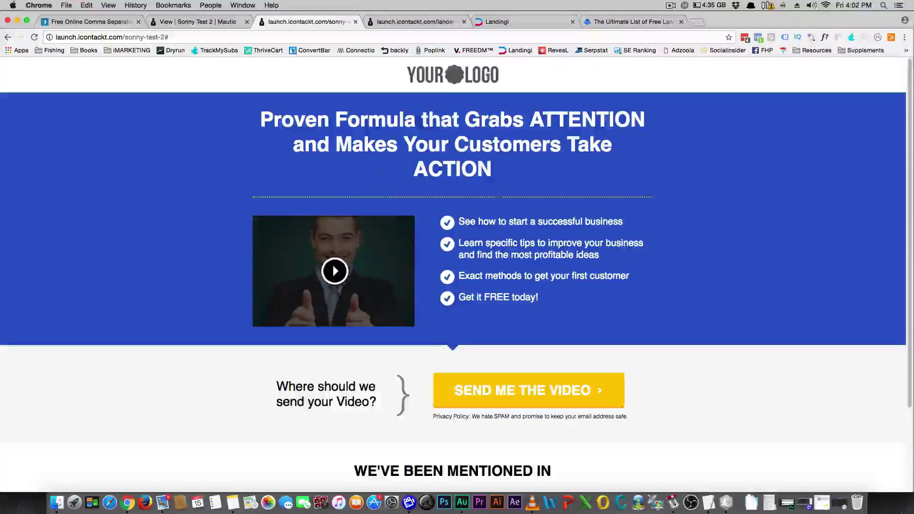
pyautogui.moveTo(261, 114); pyautogui.dragTo(493, 178)
pyautogui.click(495, 186)
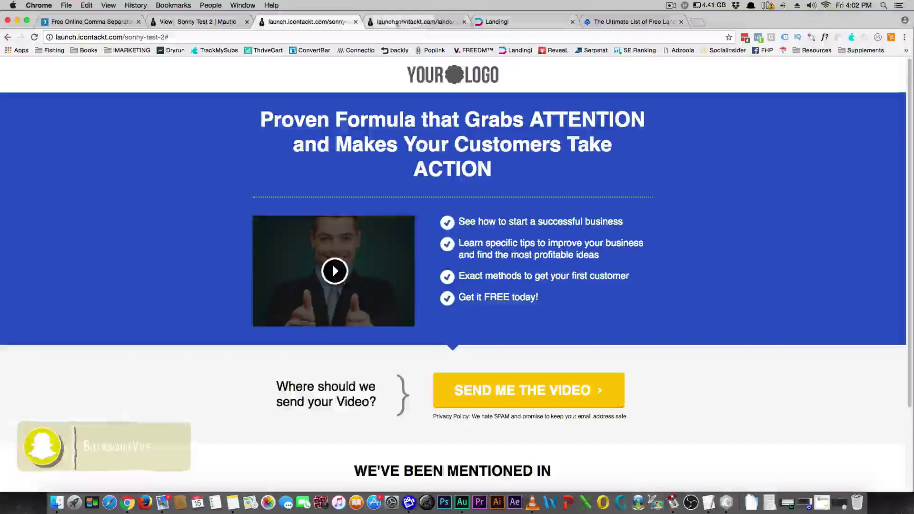
# Switch between the Mautic overview, Landingi adzoola dashboard and the live sonny-test-2 page
pyautogui.click(199, 20)
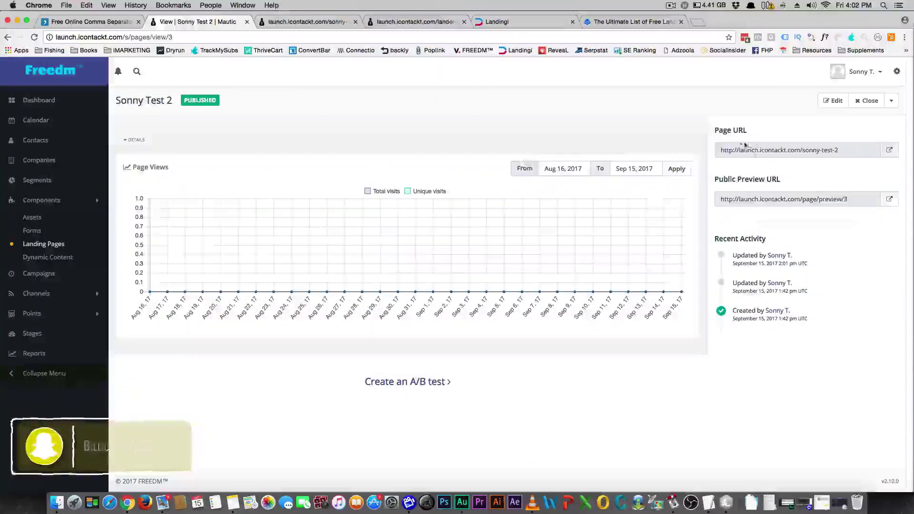
pyautogui.click(301, 22)
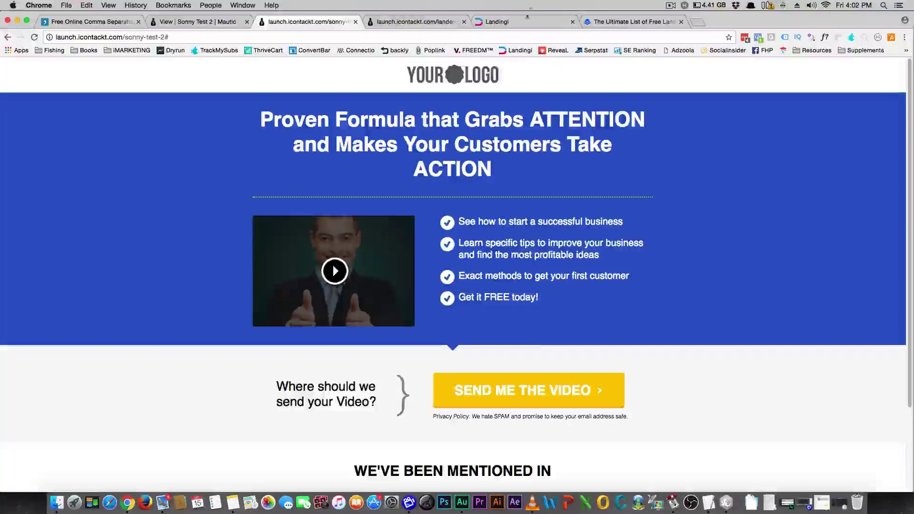
pyautogui.click(520, 24)
pyautogui.click(306, 24)
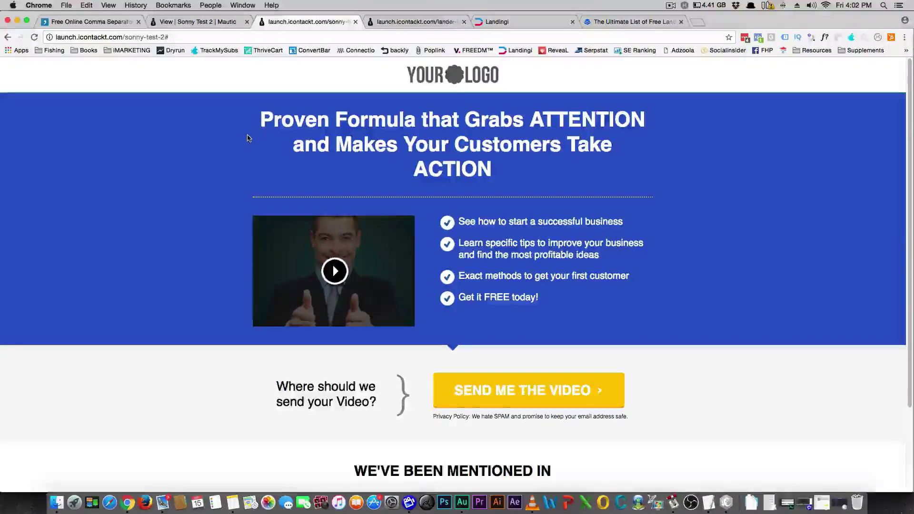
pyautogui.scroll(-3, 247, 138)
pyautogui.scroll(3, 249, 139)
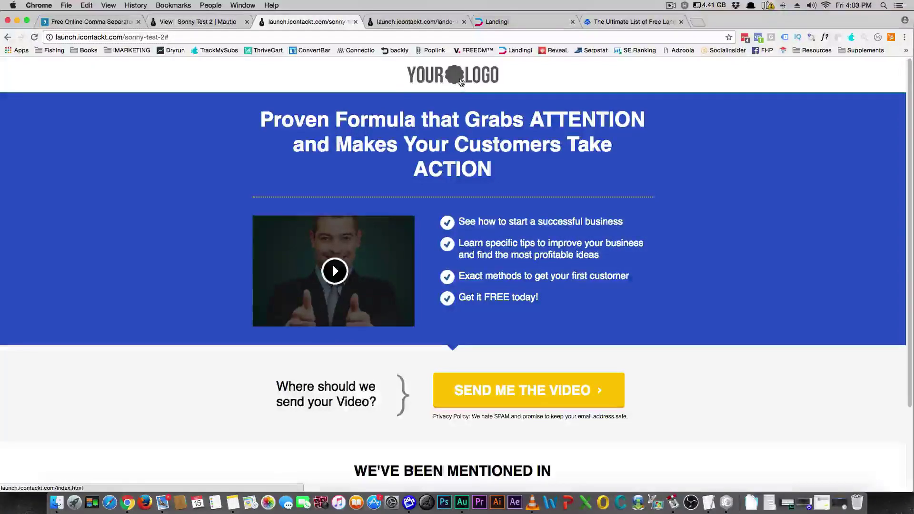
# Recheck that the live page's SEND ME THE VIDEO email popup opens and closes
pyautogui.scroll(-4, 448, 224)
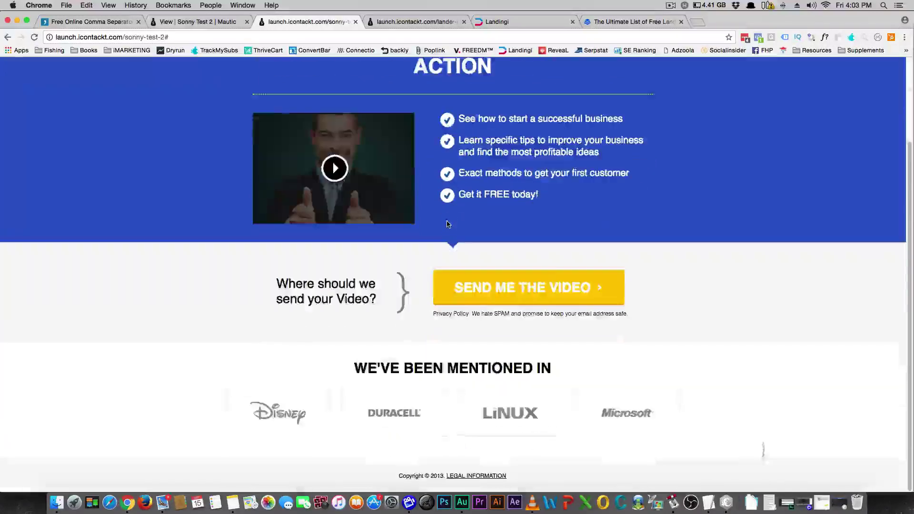
pyautogui.scroll(4, 447, 214)
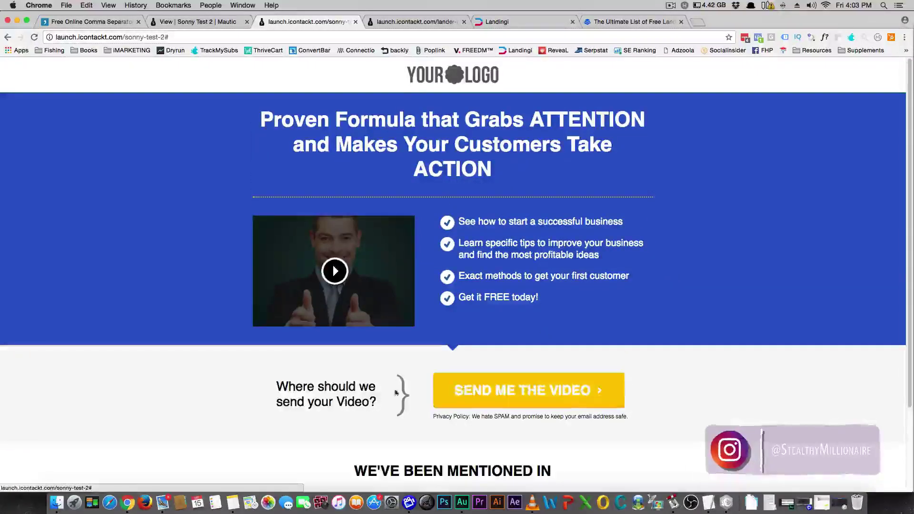
pyautogui.click(498, 395)
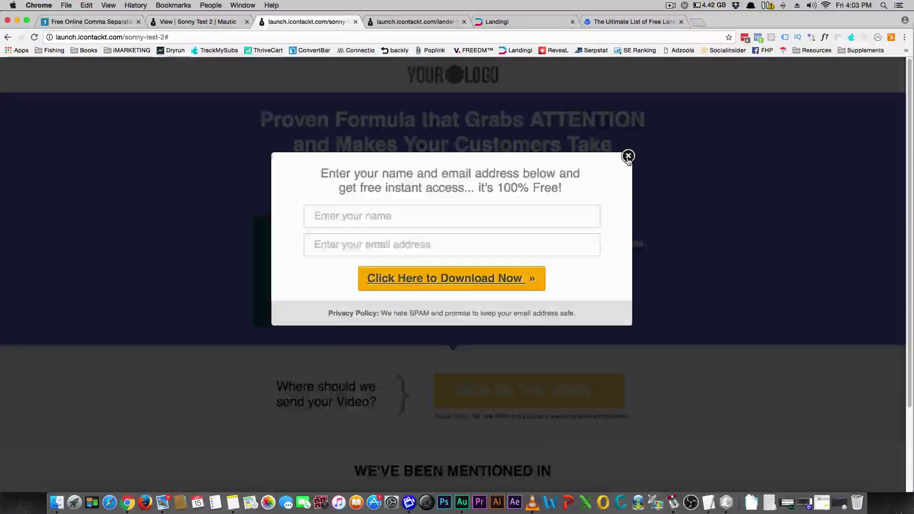
pyautogui.click(650, 171)
# Close the live sonny-test-2 and lander-test tabs, landing on the Mautic page overview
pyautogui.click(354, 22)
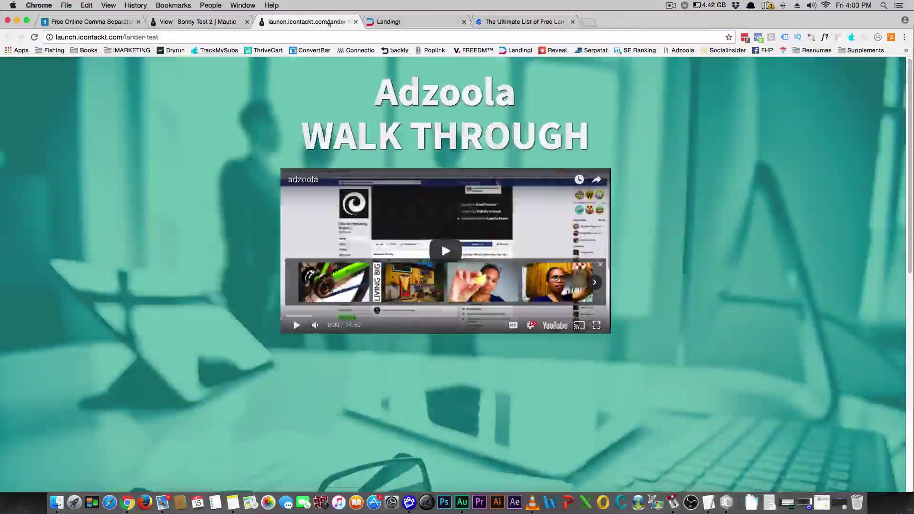
pyautogui.click(355, 22)
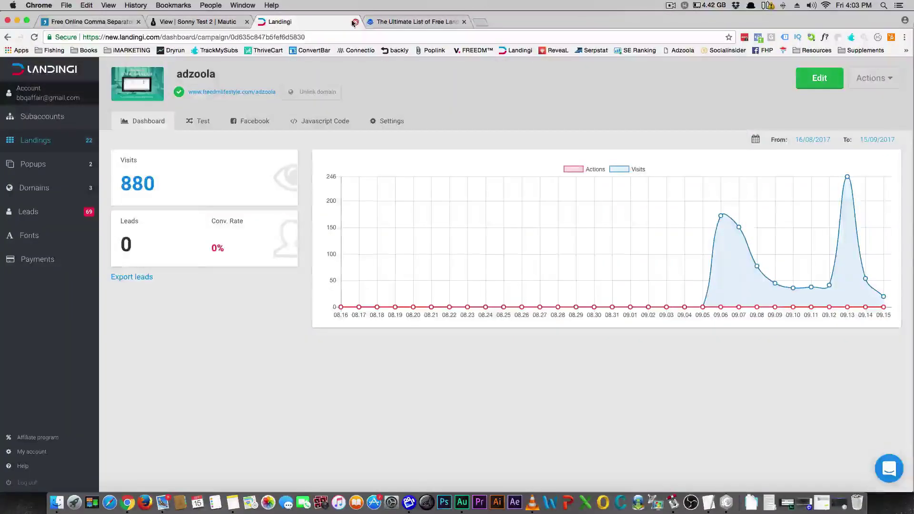
pyautogui.click(204, 22)
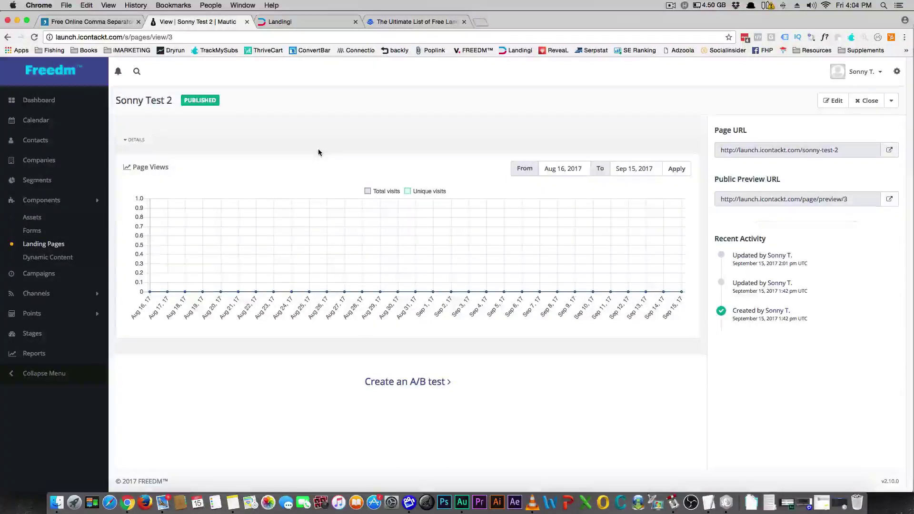
# View the published freedmlifestyle.com/adzoola page from Landingi, then return to Sonny Test 2 in Mautic
pyautogui.click(318, 21)
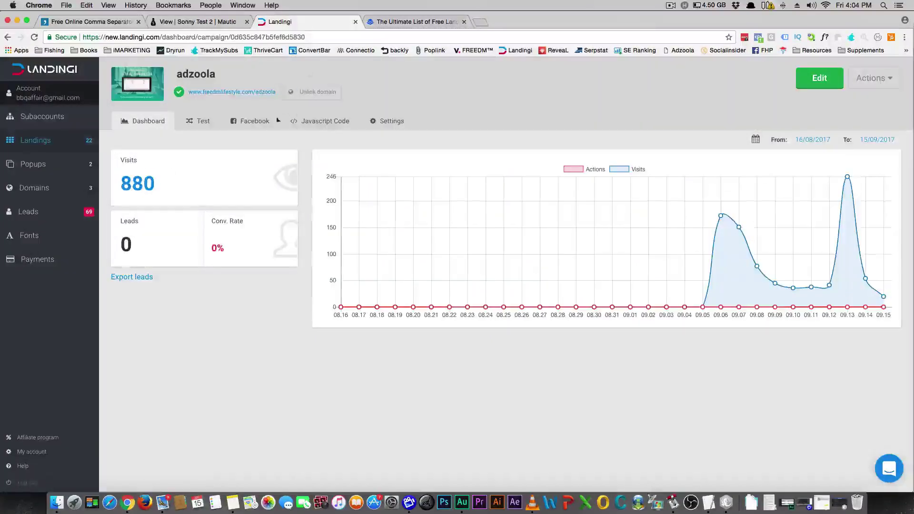
pyautogui.click(240, 91)
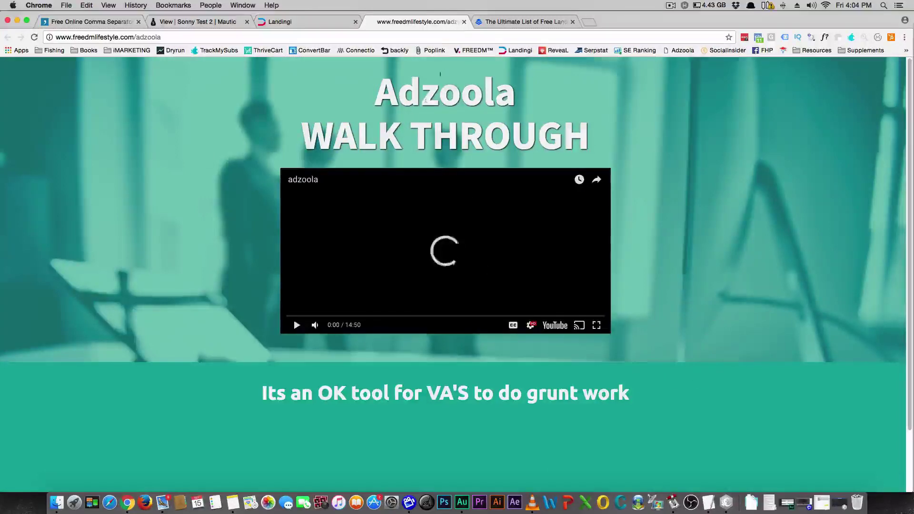
pyautogui.click(465, 22)
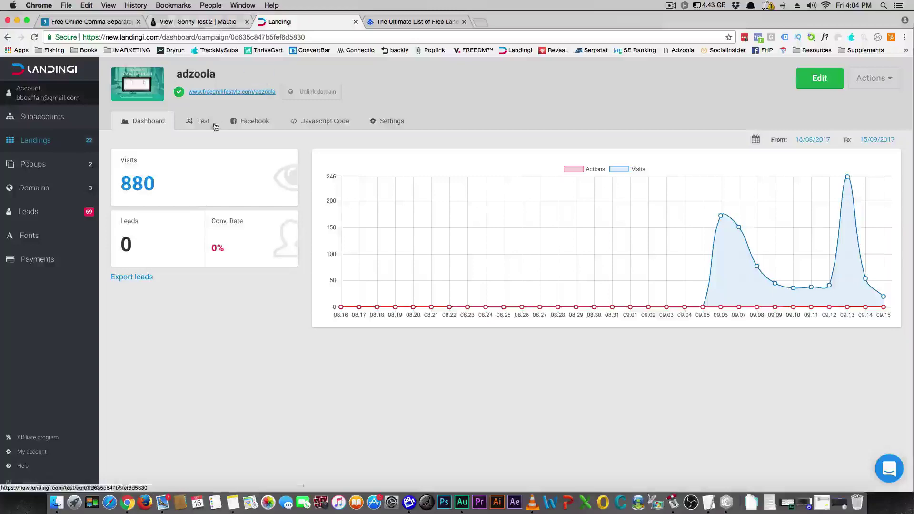
pyautogui.click(196, 22)
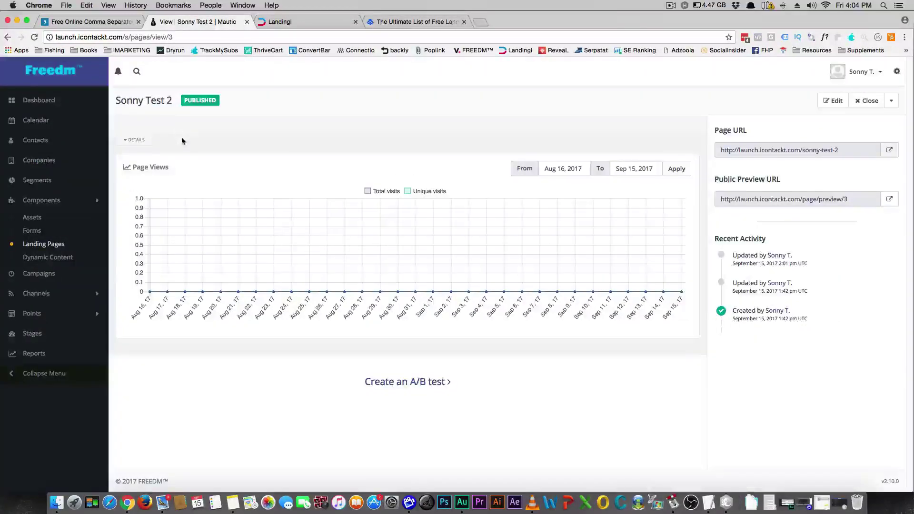